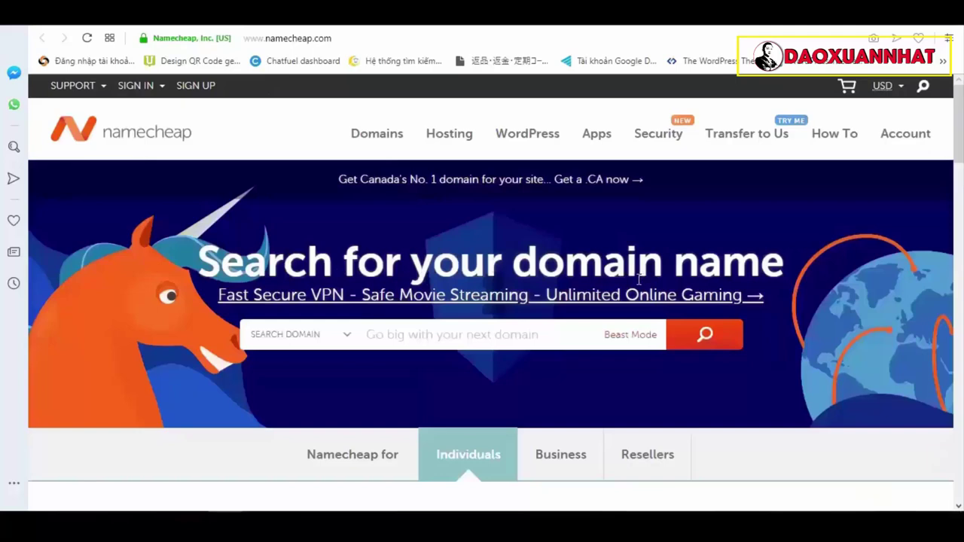
Search Namecheap for the domain daoxuannhat.club
left_click(437, 340)
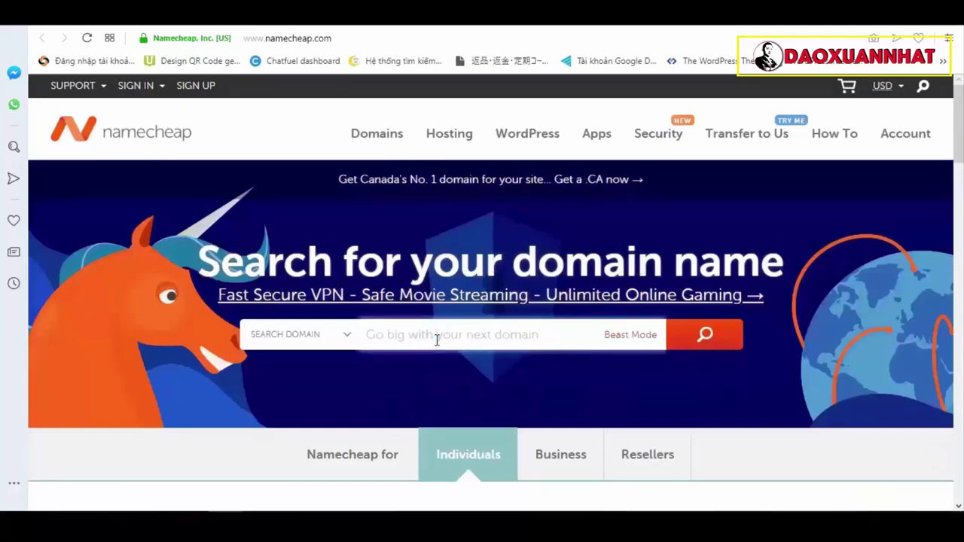
type("dao")
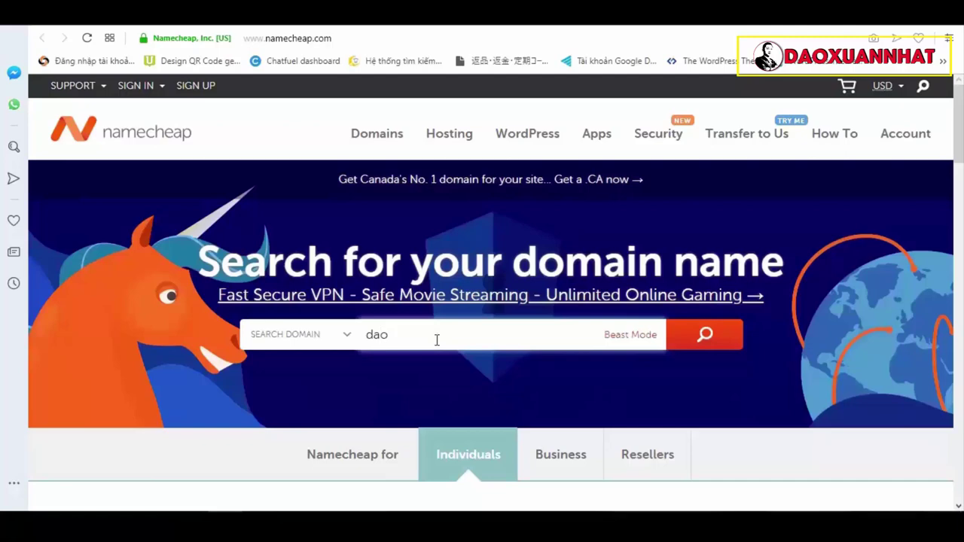
type("xuannhat")
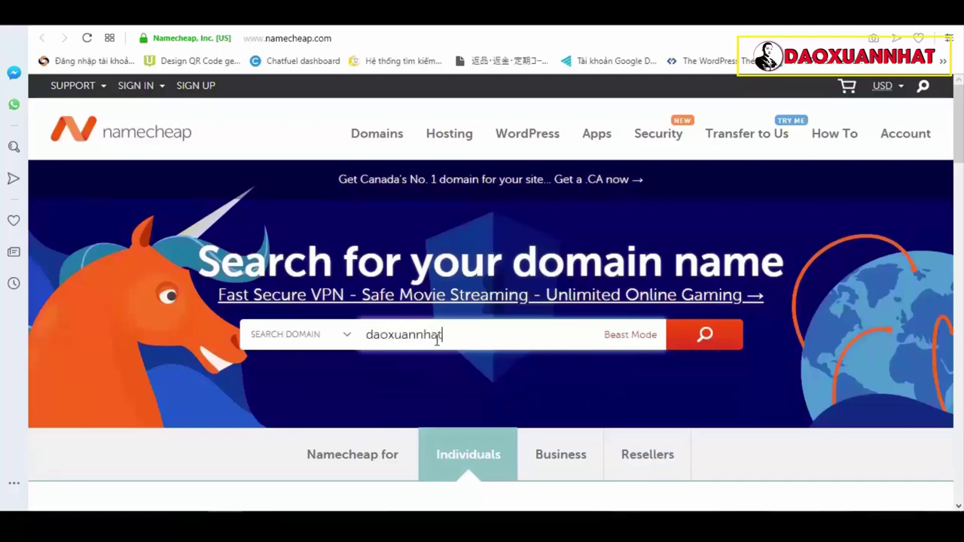
type(".club")
left_click(718, 339)
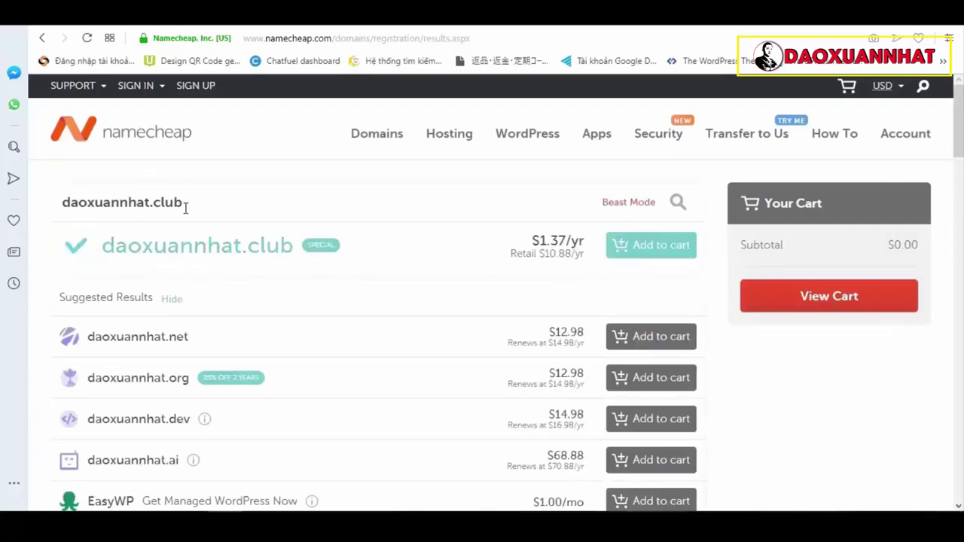
Check availability of daoxuannhat.com instead of .club
left_click_drag(153, 203, 196, 203)
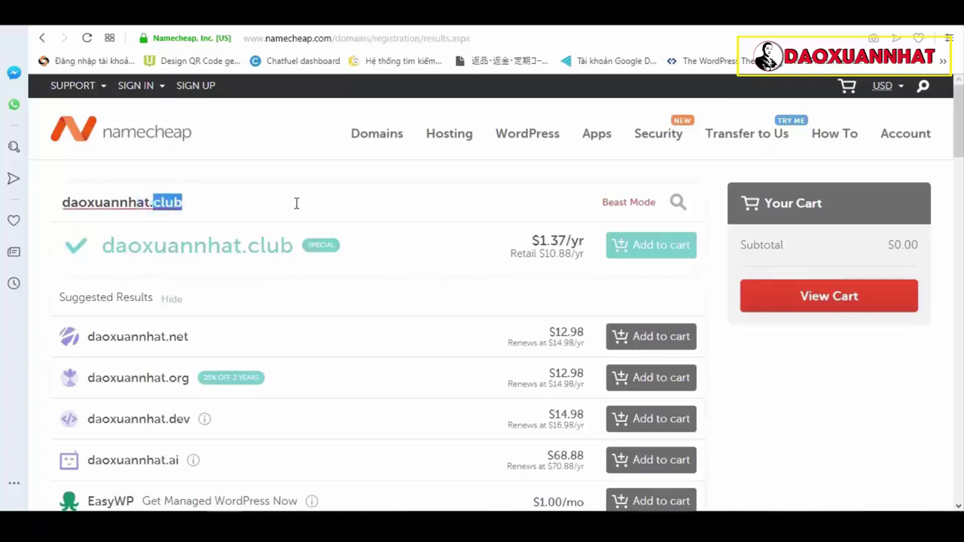
type("c")
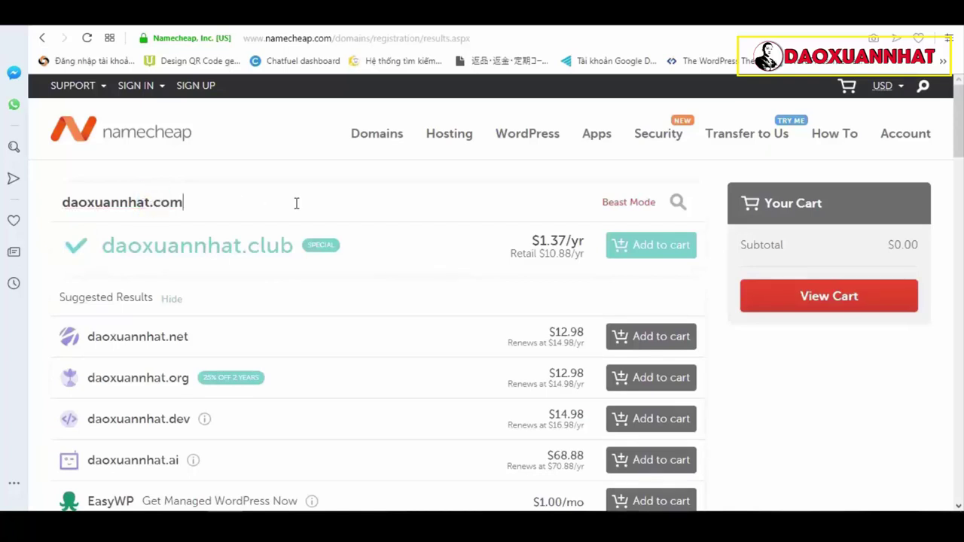
type("om")
key("Return")
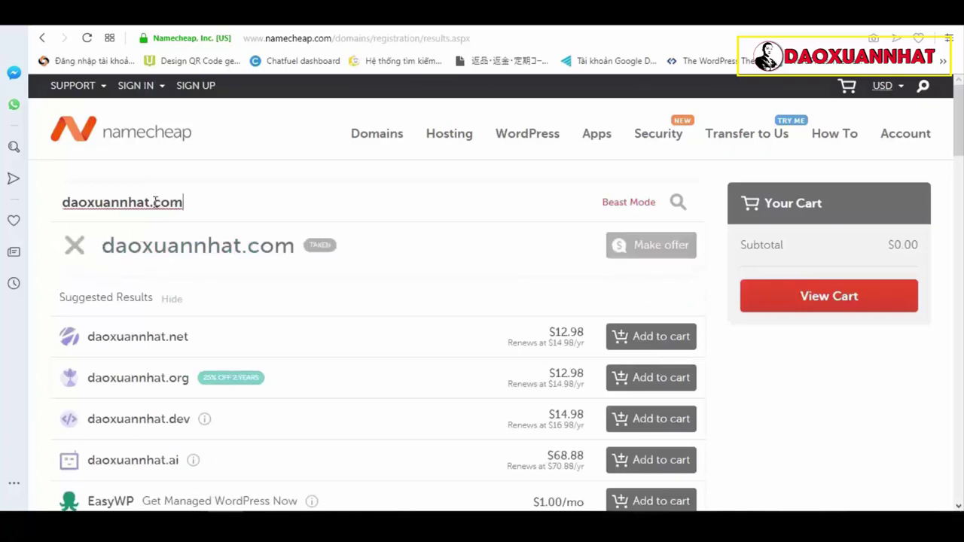
Switch the search back to daoxuannhat.club and add it to the cart
left_click_drag(154, 202, 302, 219)
type("lu")
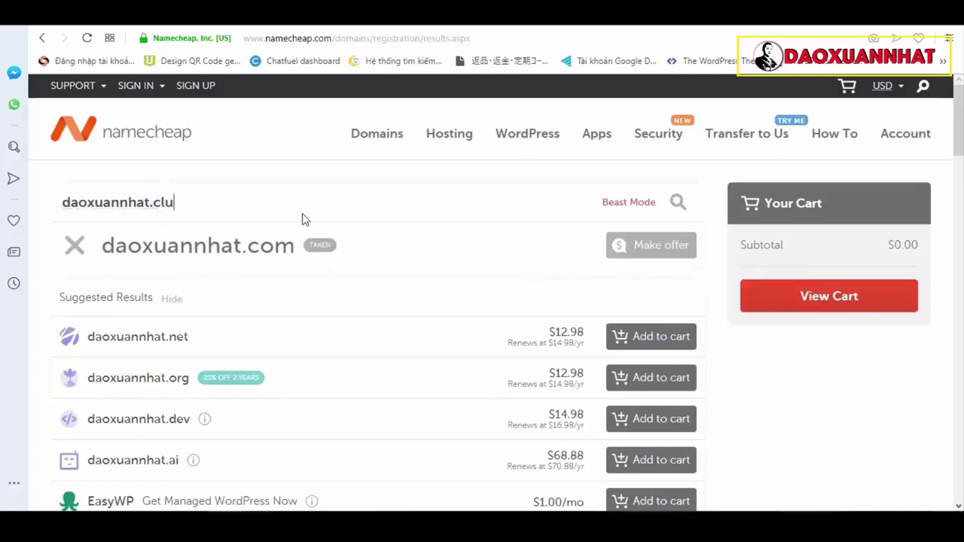
type("b")
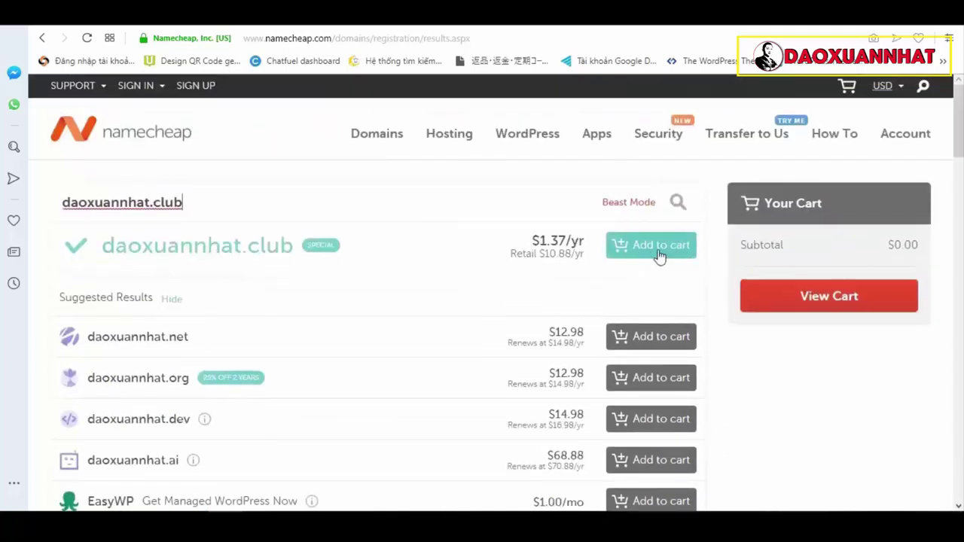
left_click(654, 255)
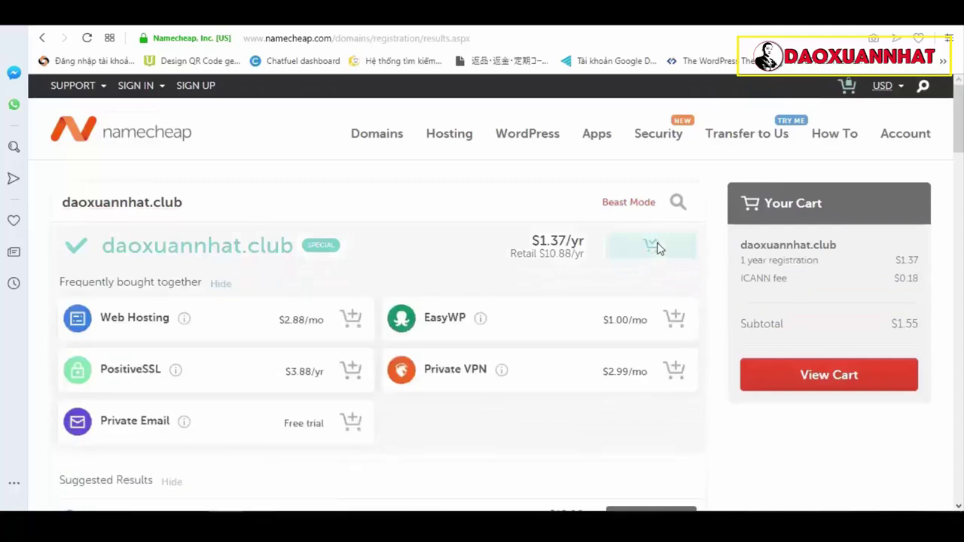
Review the cart's Domain Registration and WhoisGuard entries and confirm the order
left_click(836, 378)
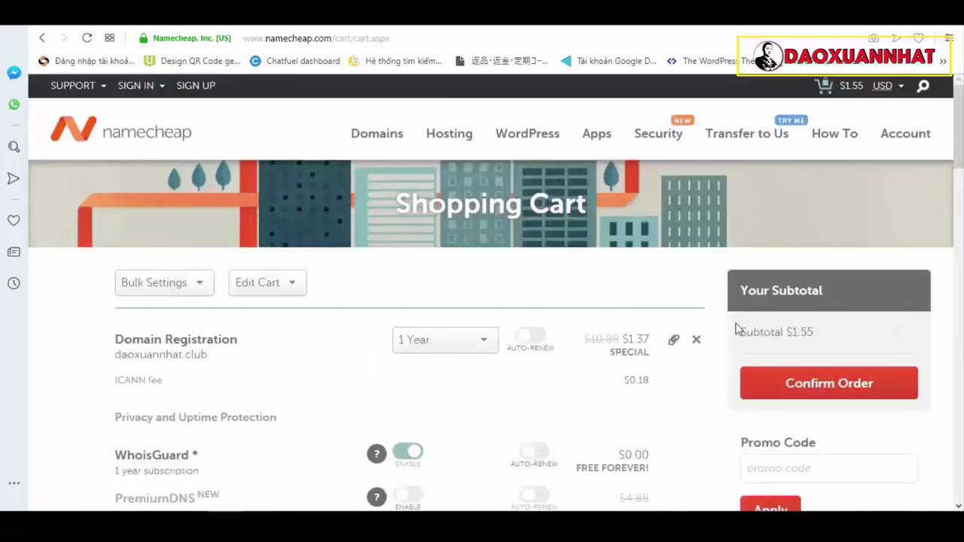
scroll(961, 158, "down", 2)
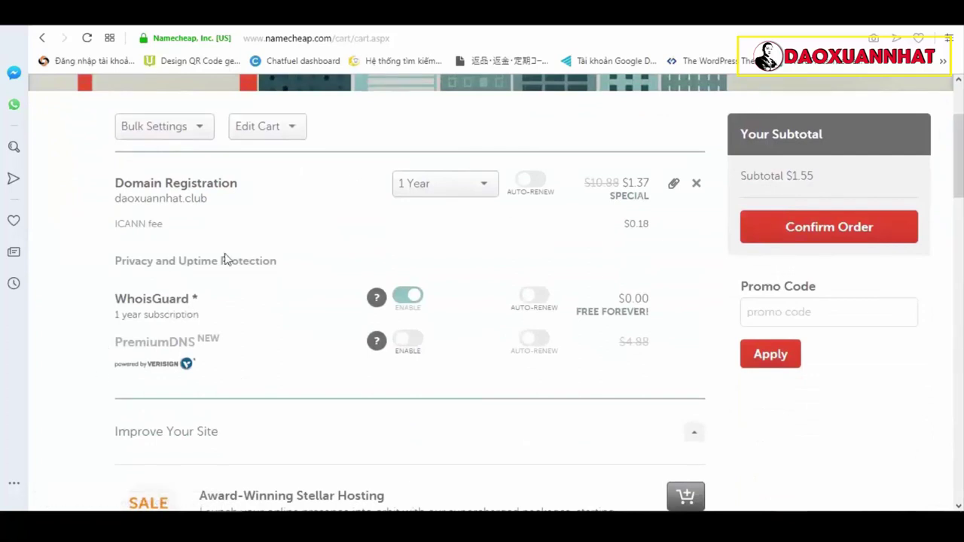
left_click_drag(105, 185, 248, 203)
left_click(268, 204)
left_click_drag(108, 301, 215, 319)
left_click(258, 305)
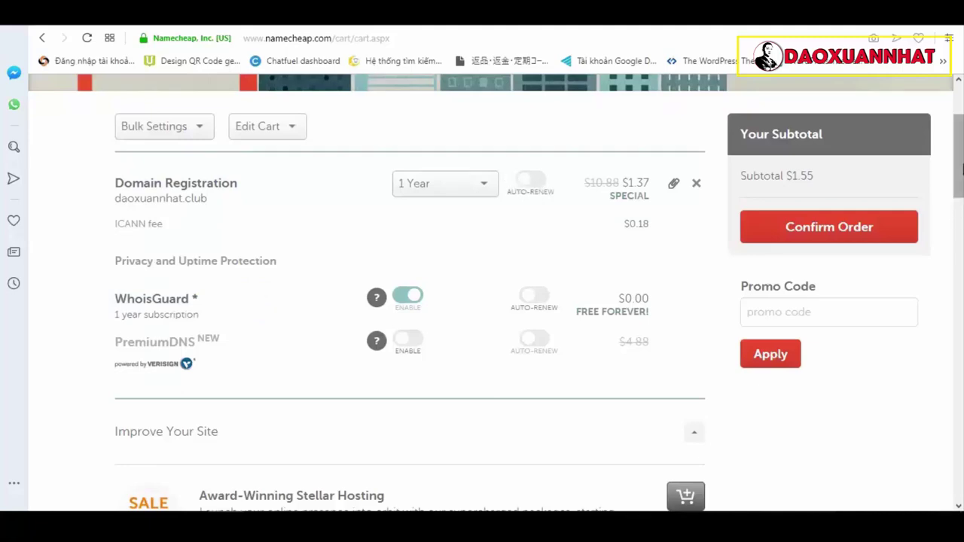
mouse_move(959, 175)
left_mouse_down()
mouse_move(960, 223)
mouse_move(959, 165)
left_mouse_up()
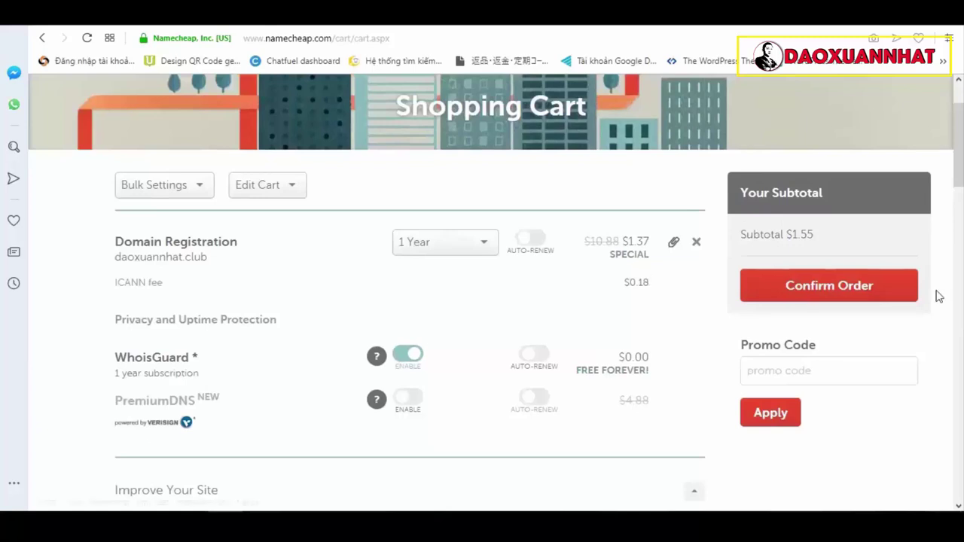
left_click(858, 286)
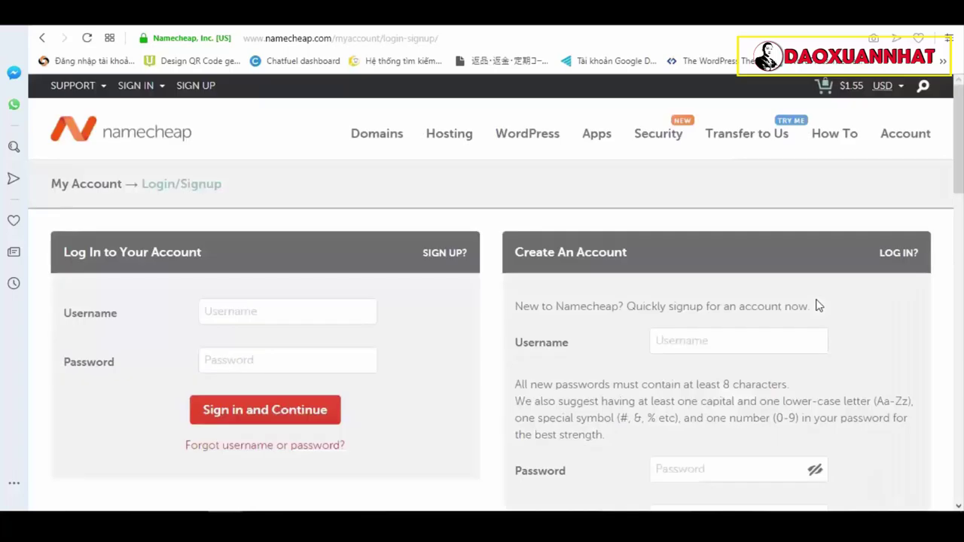
Enter a username for the new Namecheap account
scroll(963, 220, "down", 2)
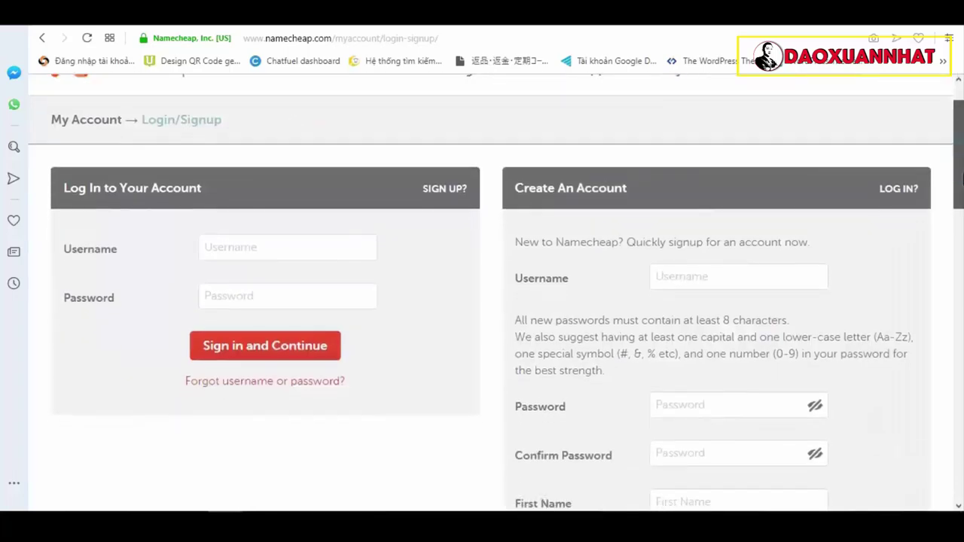
scroll(887, 177, "up", 1)
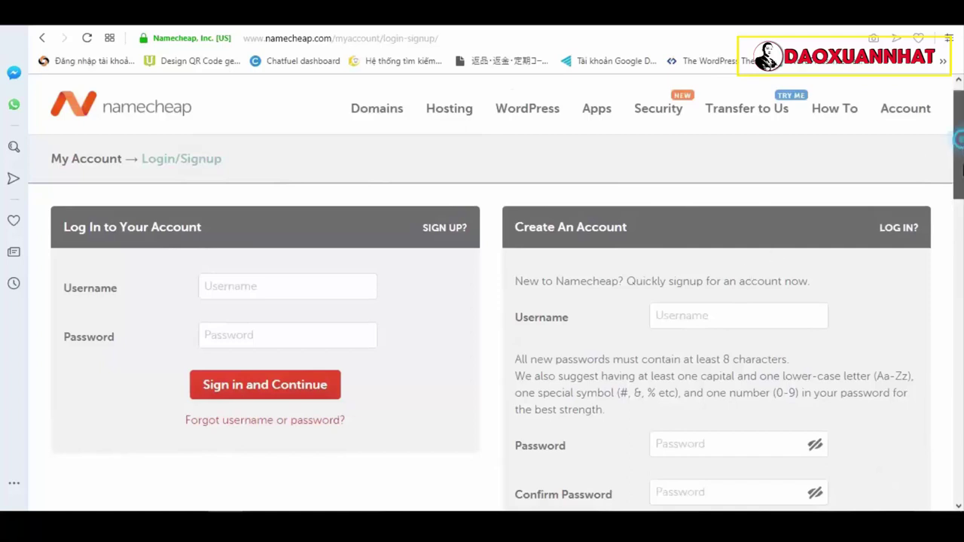
scroll(671, 138, "down", 3)
left_click(670, 139)
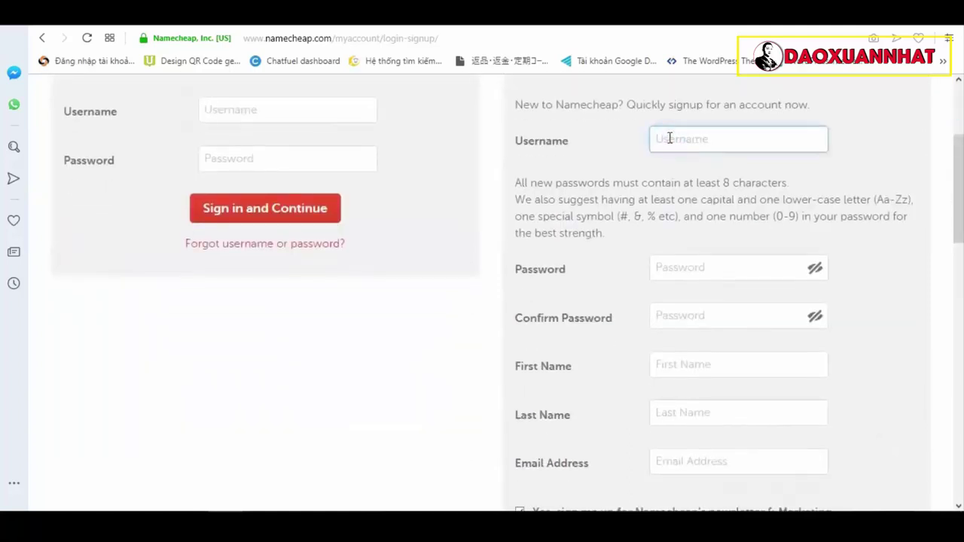
type("d")
type("mah")
Set the account password and enter it again to confirm
left_click(709, 258)
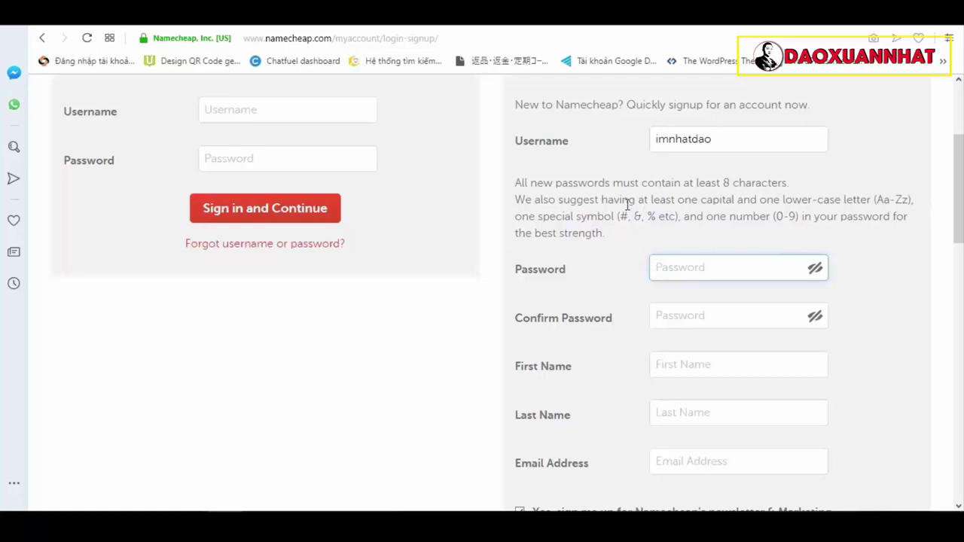
left_click_drag(618, 216, 704, 218)
left_click(776, 223)
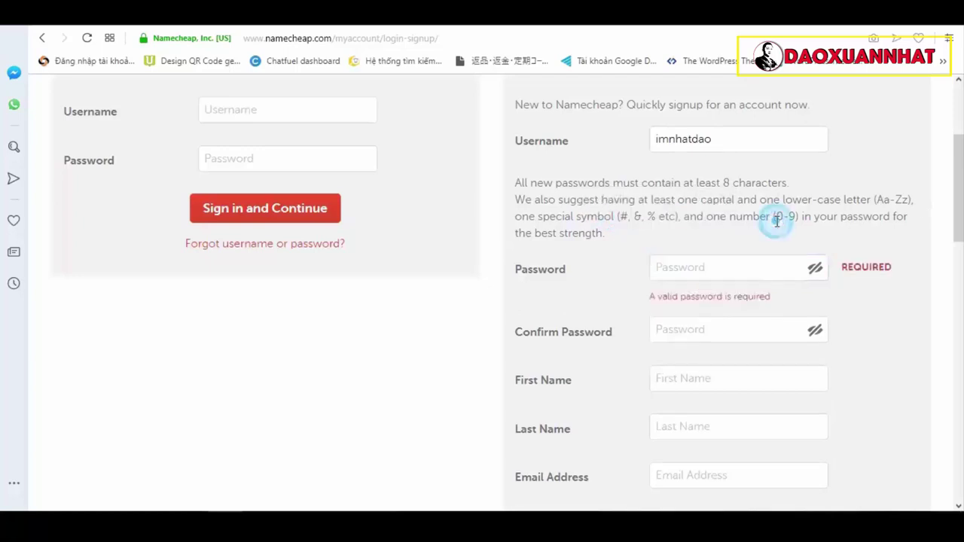
left_click(732, 277)
type("••")
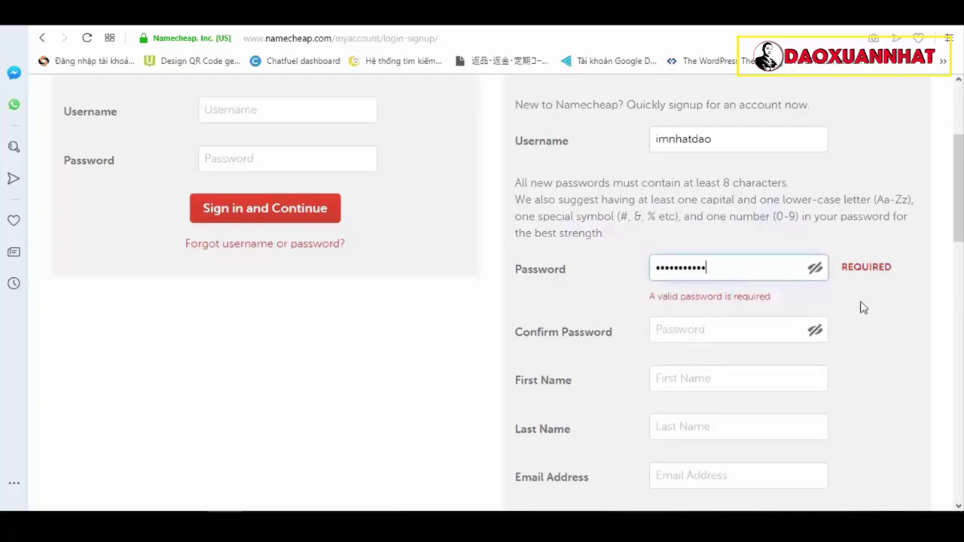
left_click(891, 305)
left_click(735, 314)
type("•••")
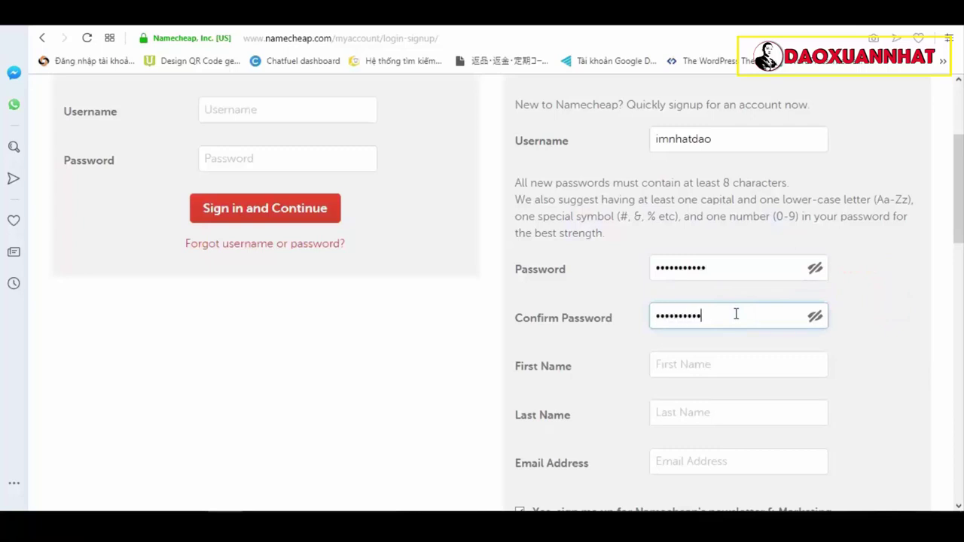
left_click(896, 352)
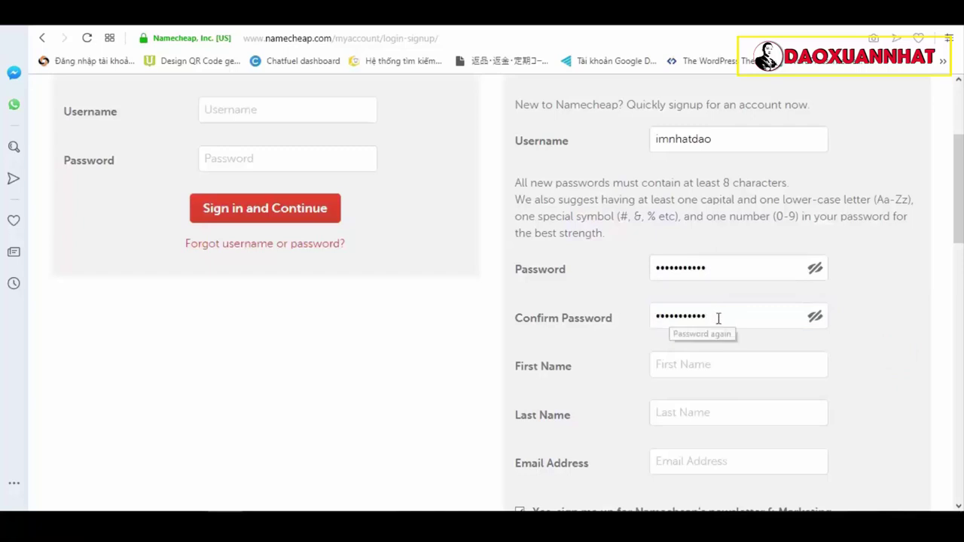
Fill first name, last name and e-mail address from autofill suggestions
scroll(682, 326, "down", 1)
left_click(678, 327)
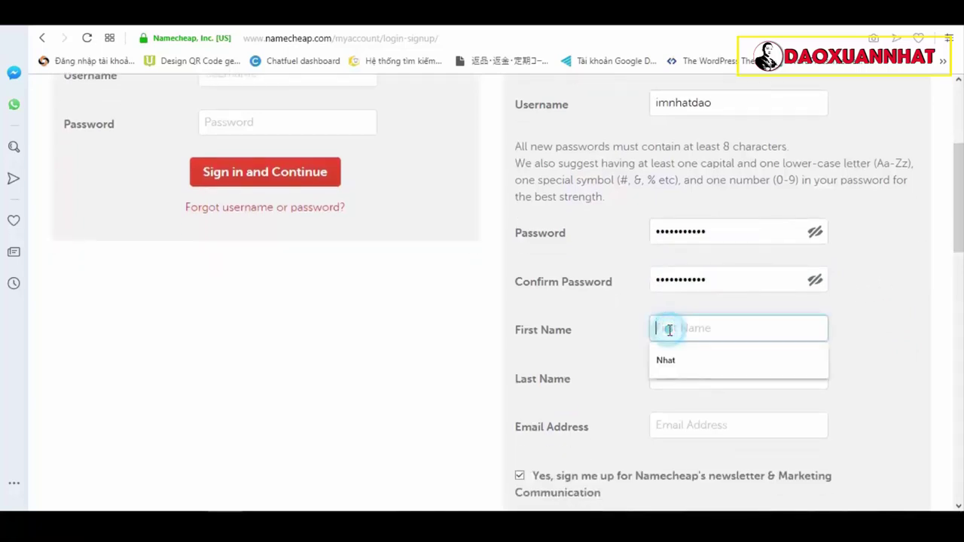
left_click(668, 359)
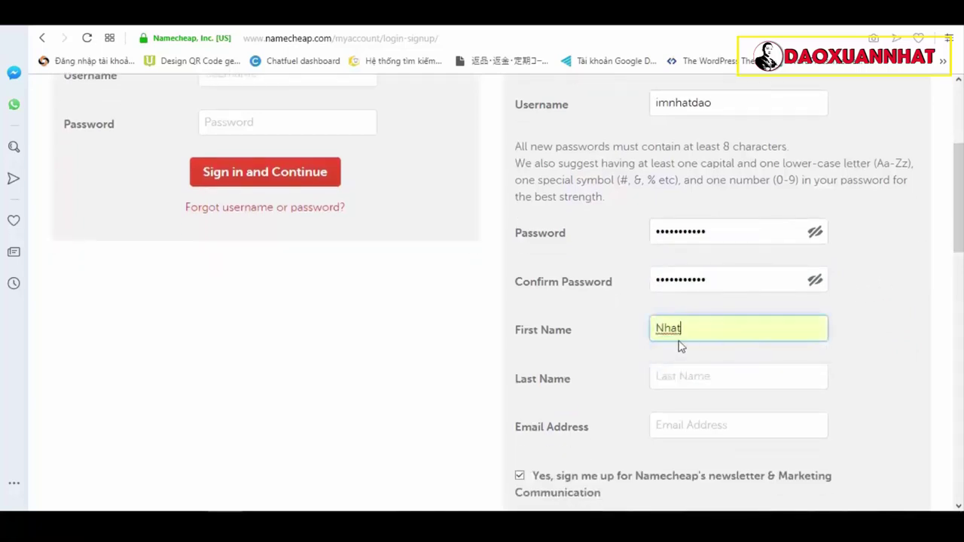
left_click(681, 380)
left_click(663, 408)
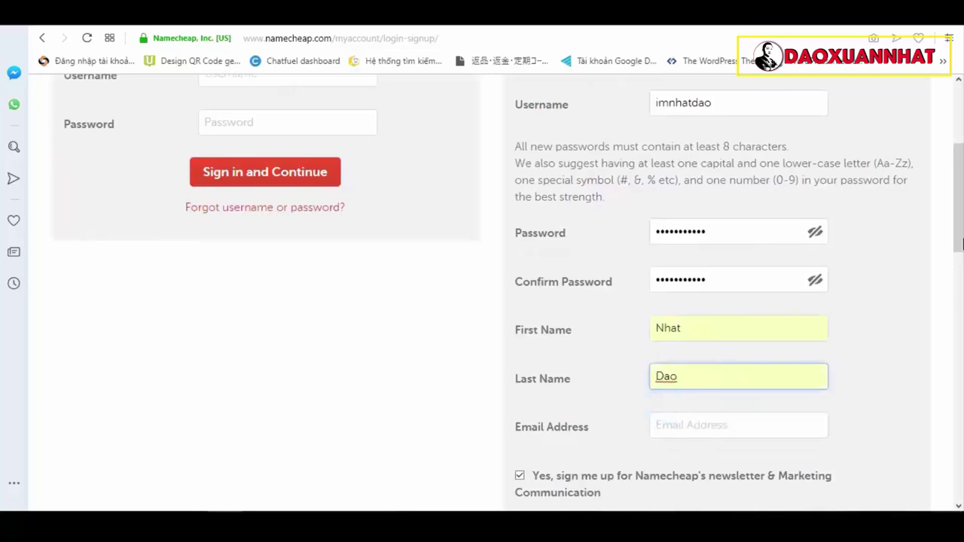
scroll(678, 377, "down", 4)
left_click(693, 283)
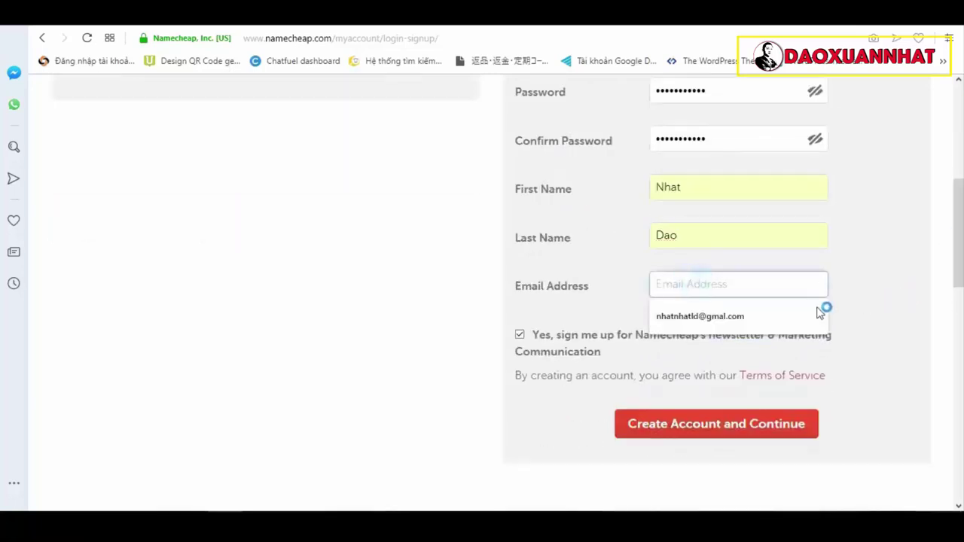
left_click(728, 310)
Scroll through the Namecheap welcome email in Gmail to find the account username
left_click_drag(960, 276, 961, 213)
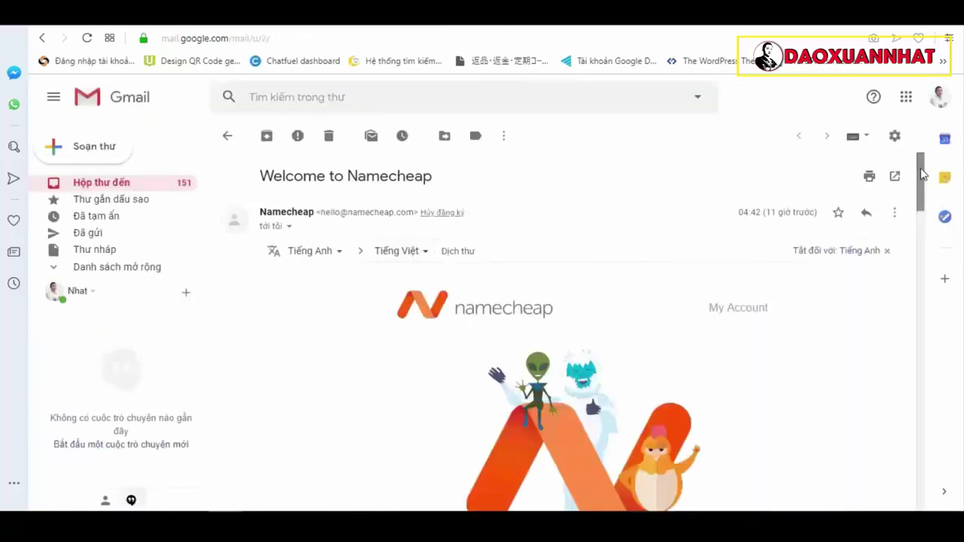
left_click_drag(922, 173, 869, 280)
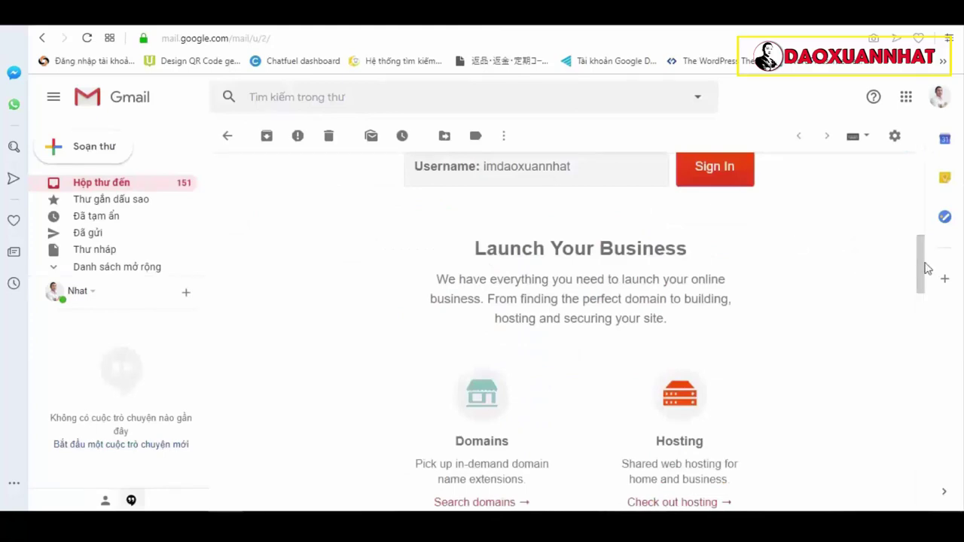
left_click_drag(919, 261, 921, 179)
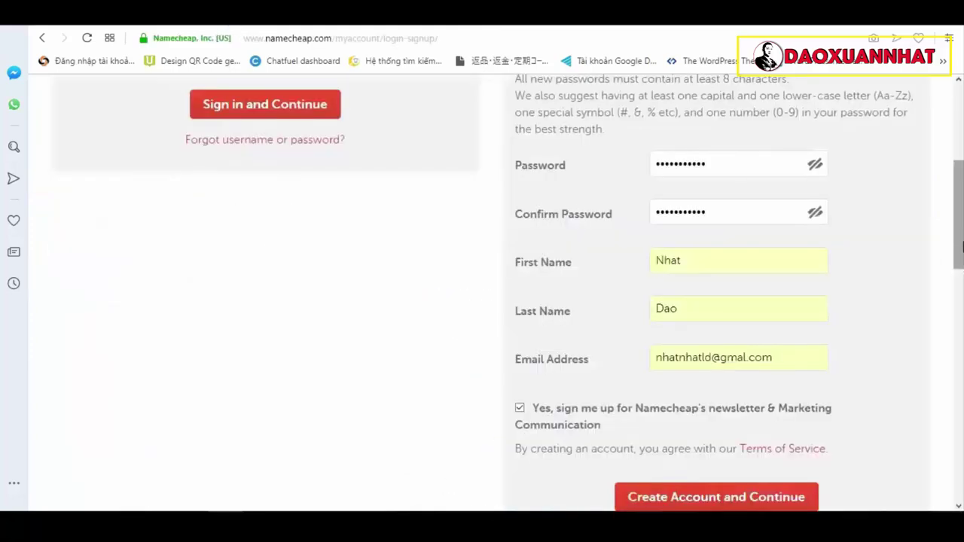
scroll(781, 270, "up", 1)
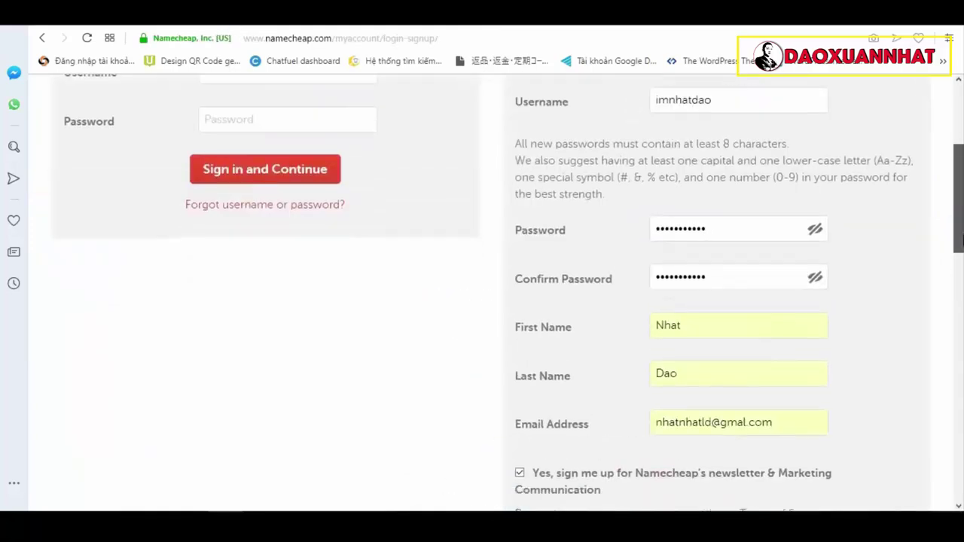
scroll(781, 269, "down", 1)
left_click_drag(958, 273, 942, 197)
left_click_drag(958, 95, 961, 132)
scroll(962, 134, "up", 1)
scroll(962, 135, "down", 1)
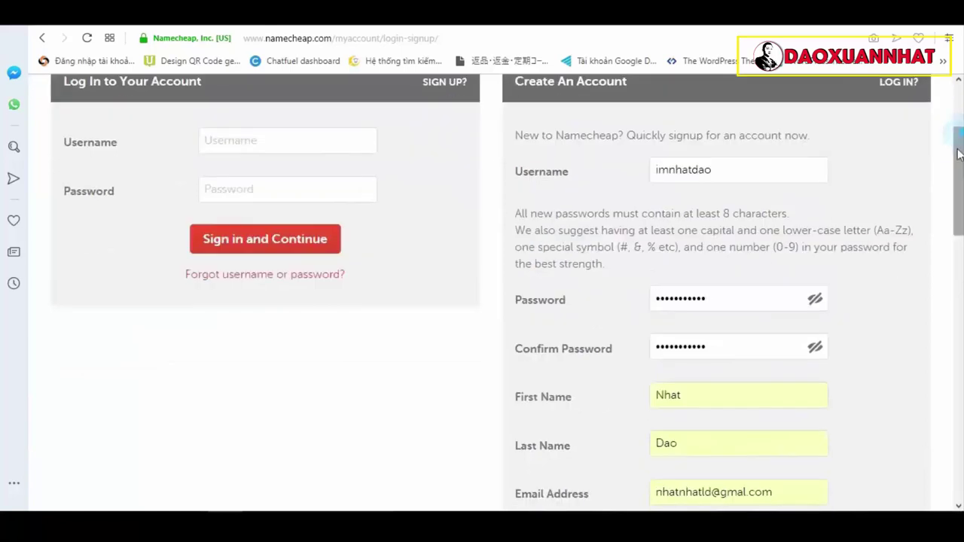
Sign in to Namecheap with the account username and password
left_click(257, 144)
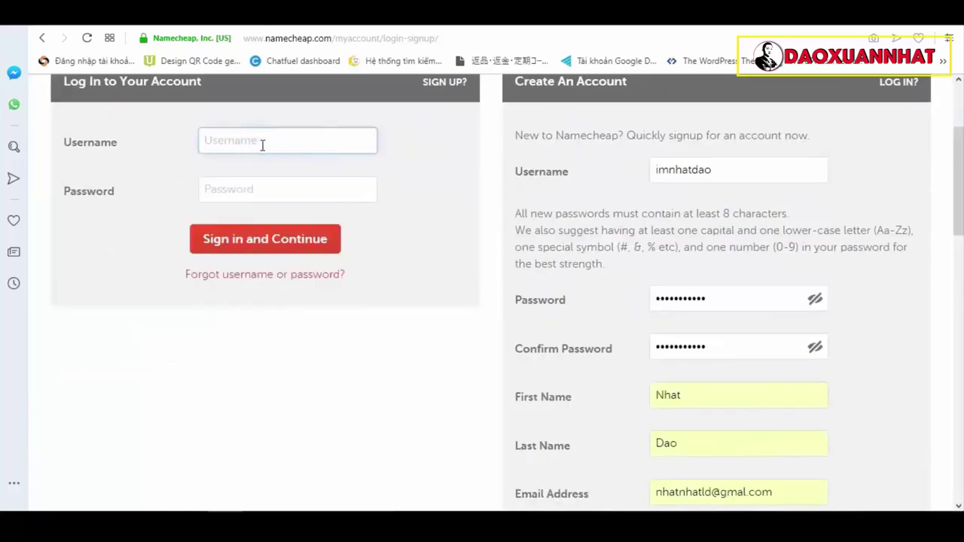
type("imdaoxuannhat")
left_click(268, 189)
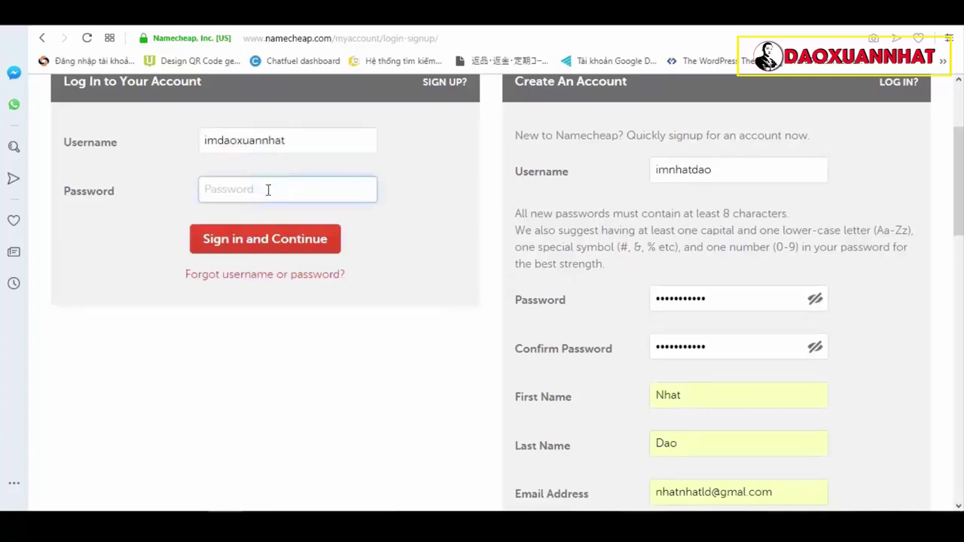
type("••")
key("Return")
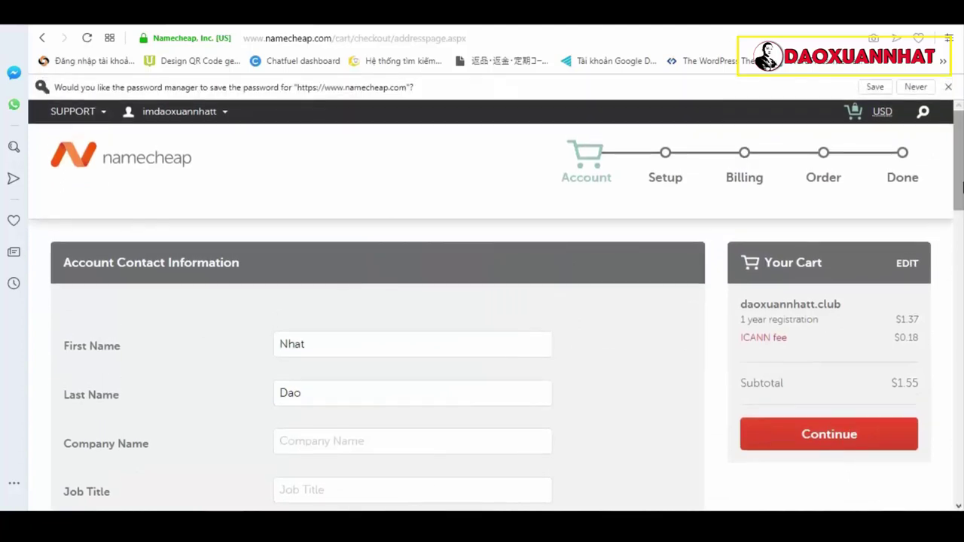
Enter the street address in Address Line 1
scroll(362, 230, "down", 3)
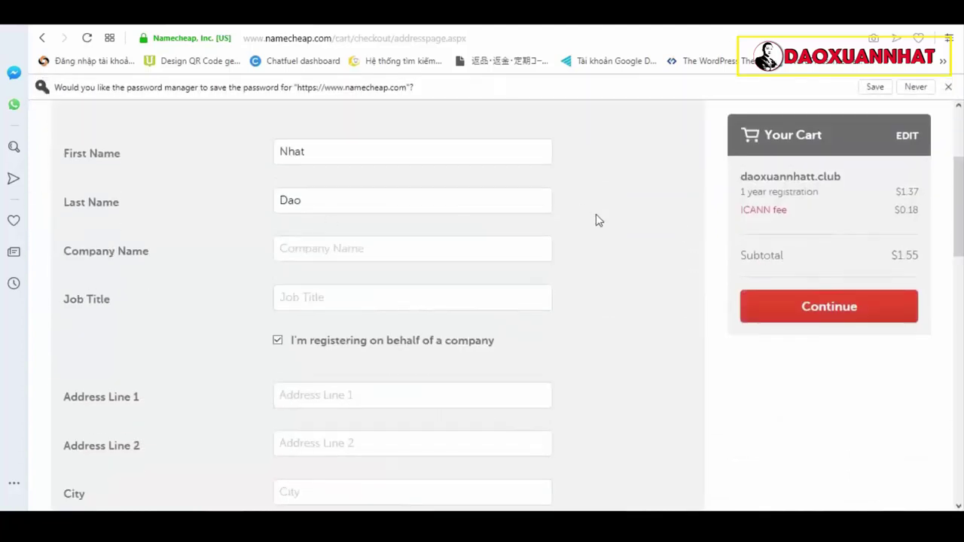
scroll(451, 256, "up", 1)
scroll(361, 267, "down", 2)
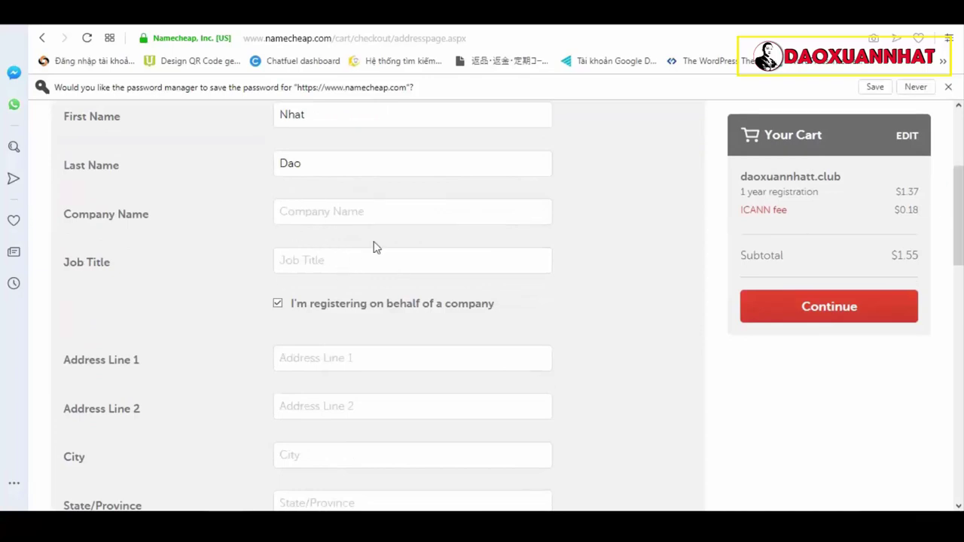
left_click_drag(960, 196, 961, 215)
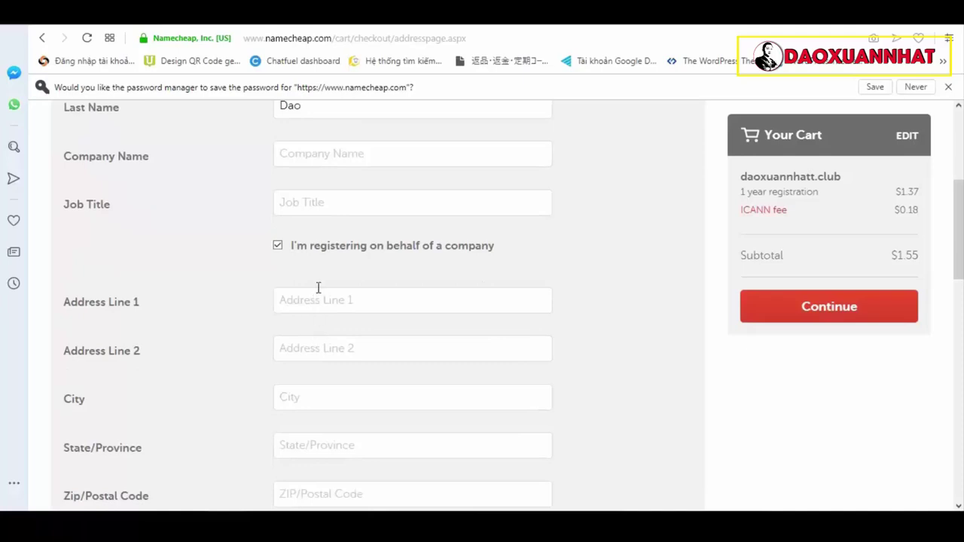
left_click(336, 305)
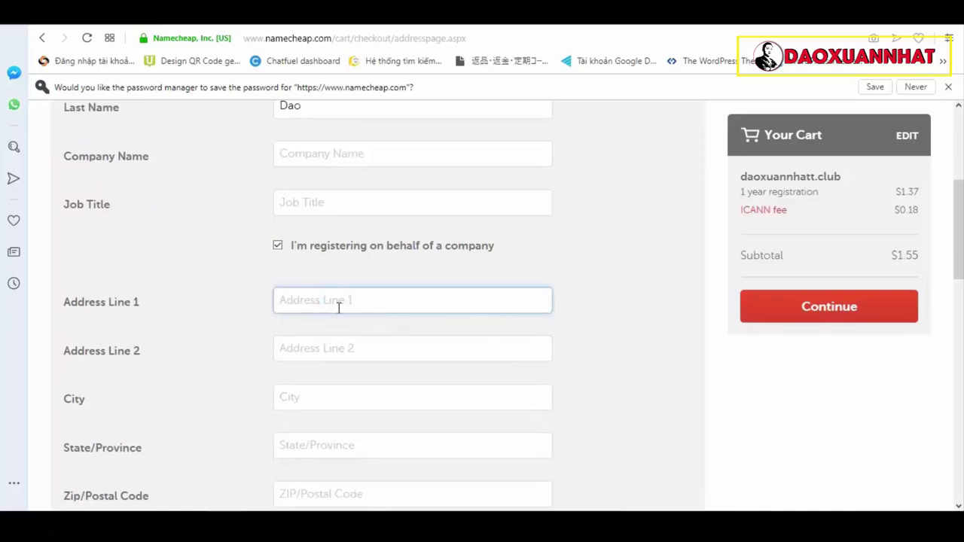
type("Da Lat - Lam D")
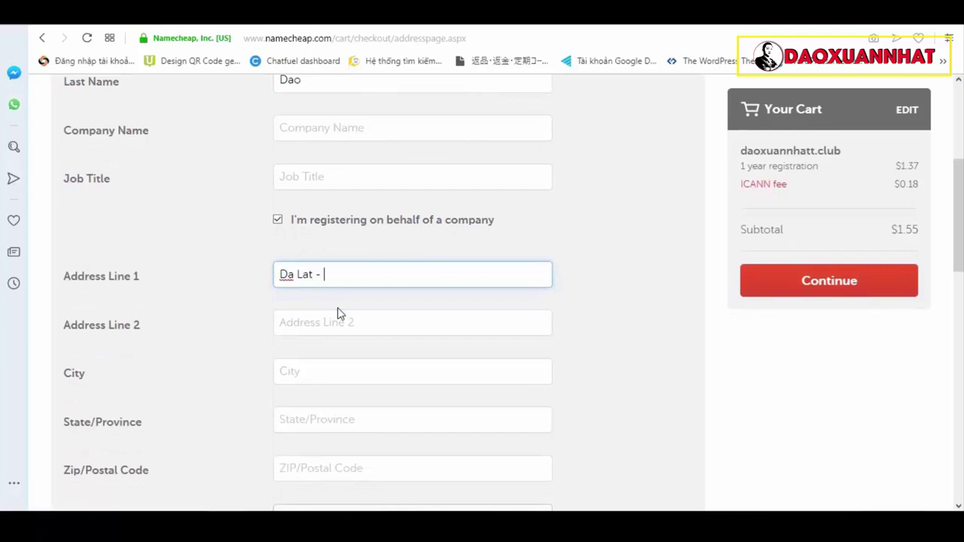
type("ng")
Fill in the City and State/Province fields of the contact form
scroll(334, 337, "down", 1)
left_click(337, 305)
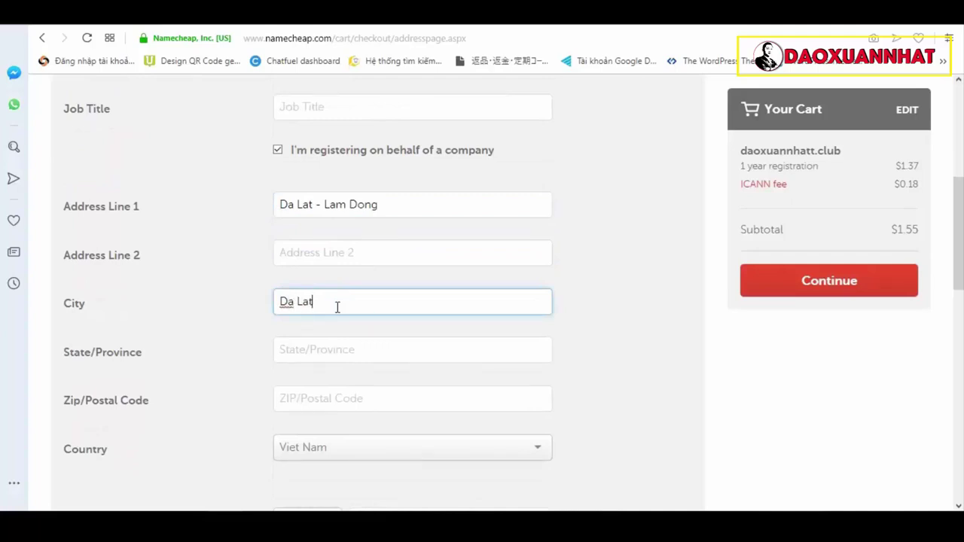
left_click(601, 303)
scroll(527, 366, "down", 1)
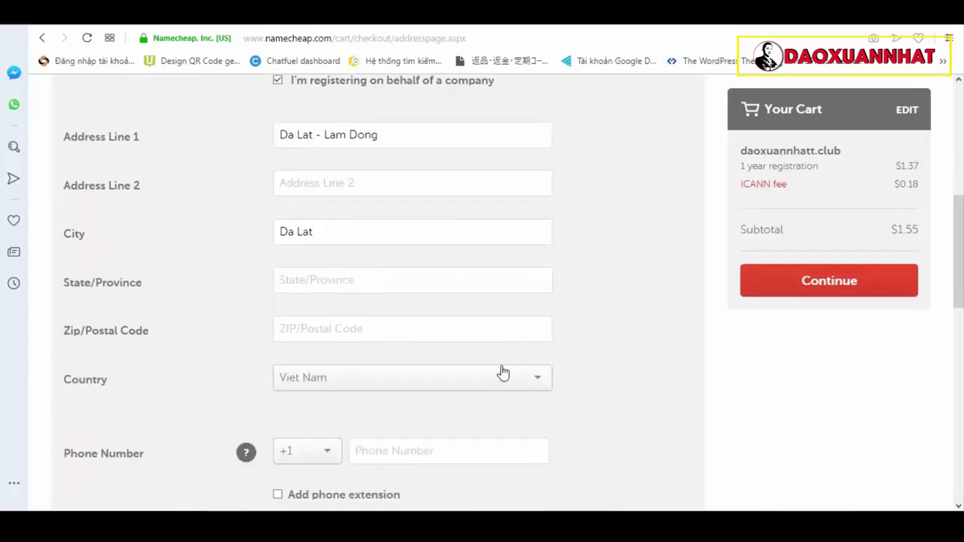
left_click(369, 280)
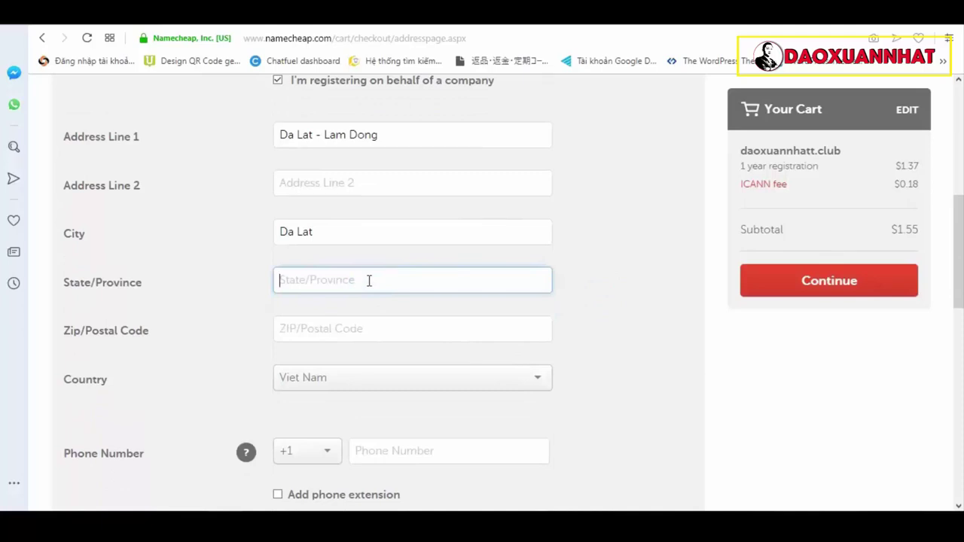
type("Lam Dong")
left_click(634, 296)
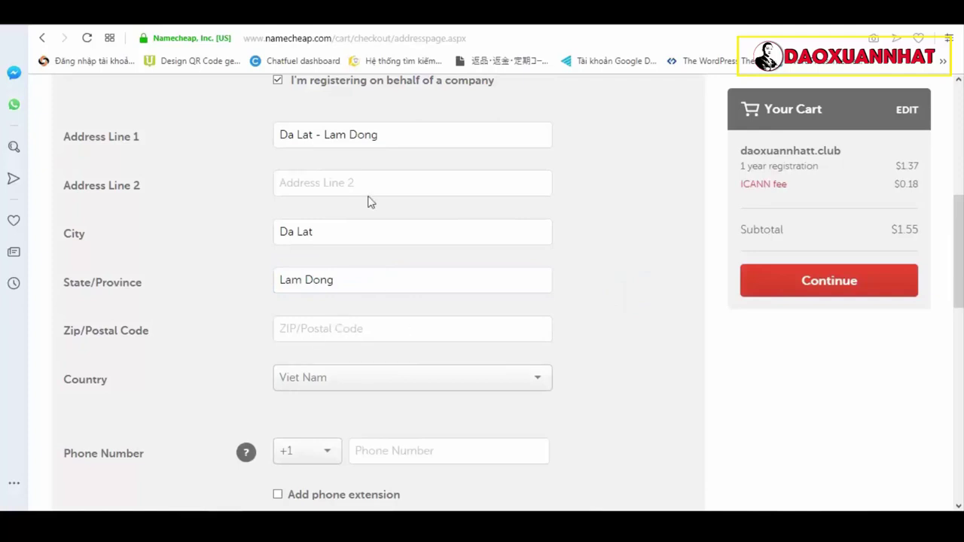
Open daoxuannhat.com's zip code page in a new tab
key("ctrl+t")
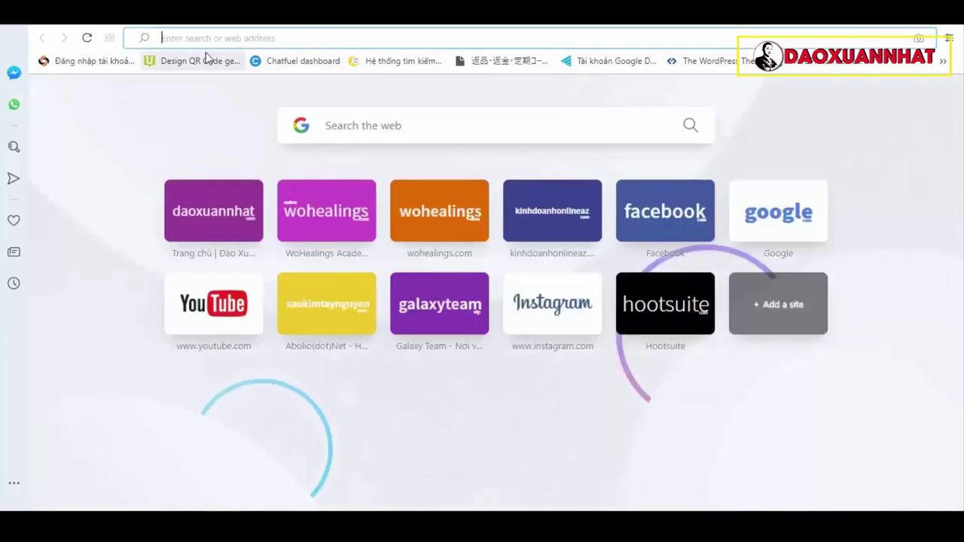
type("daoxuannhat.com/zipcode.html")
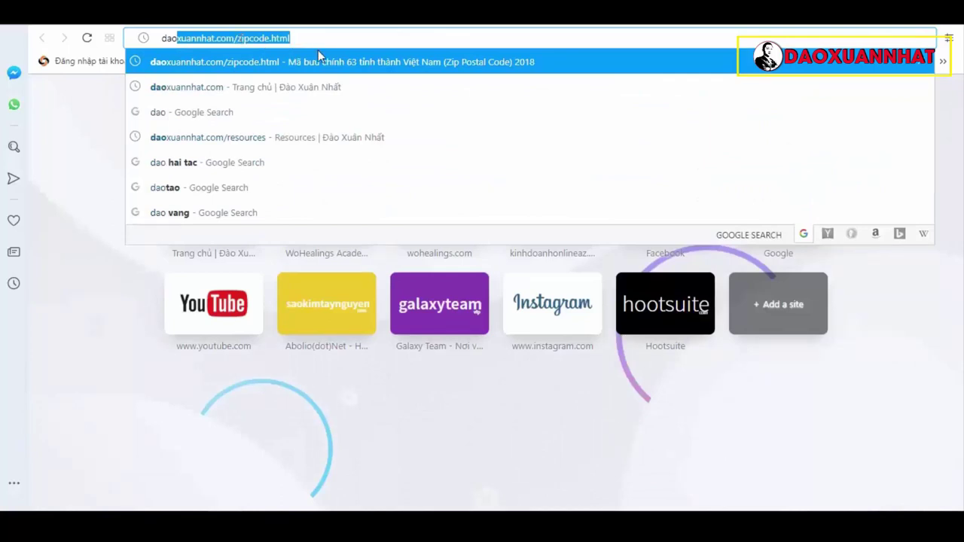
left_click(375, 63)
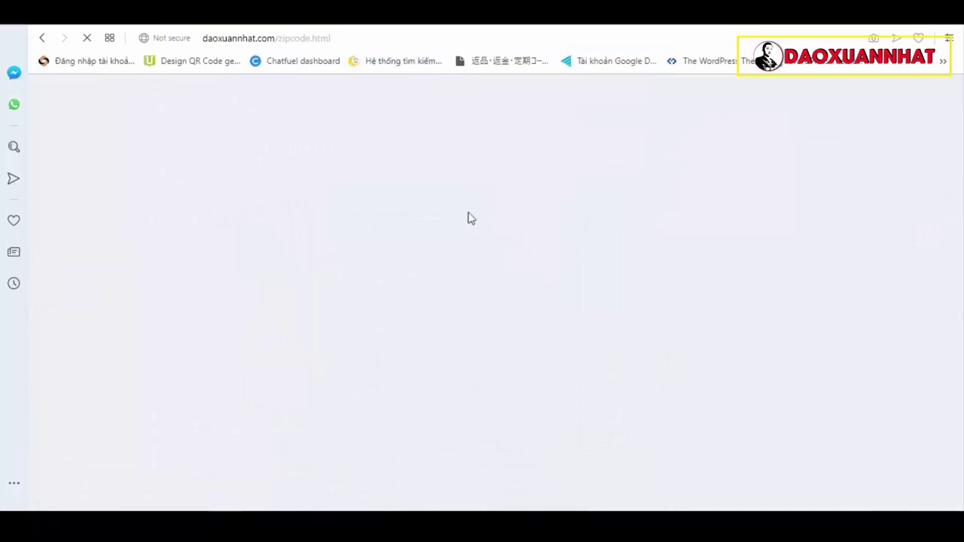
Copy Lâm Đồng's postal code 670000 and return to the Namecheap checkout
scroll(435, 273, "down", 6)
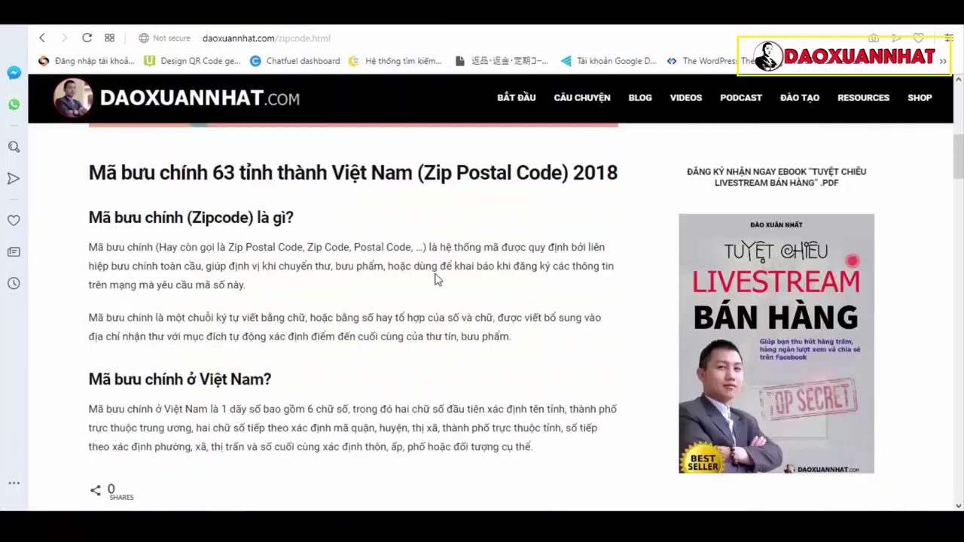
scroll(434, 279, "down", 15)
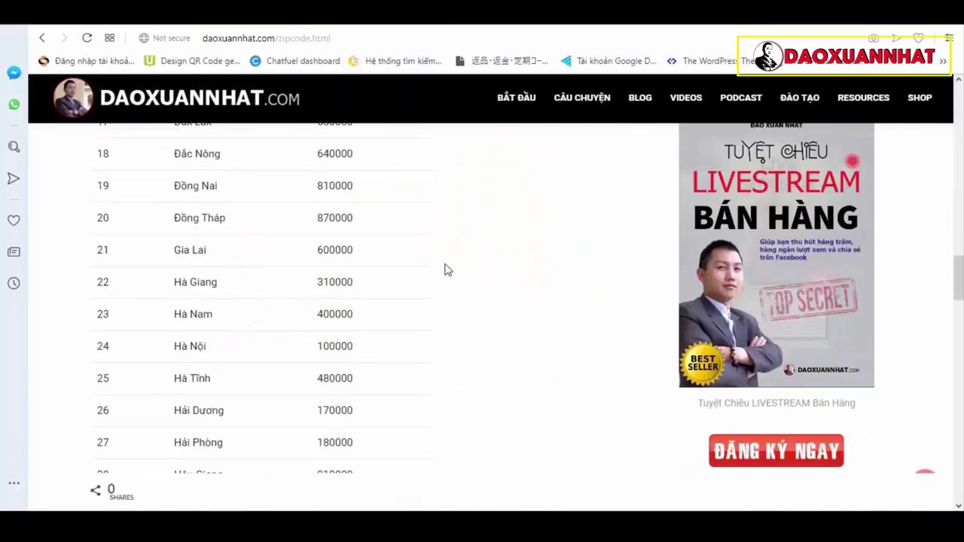
scroll(447, 270, "down", 5)
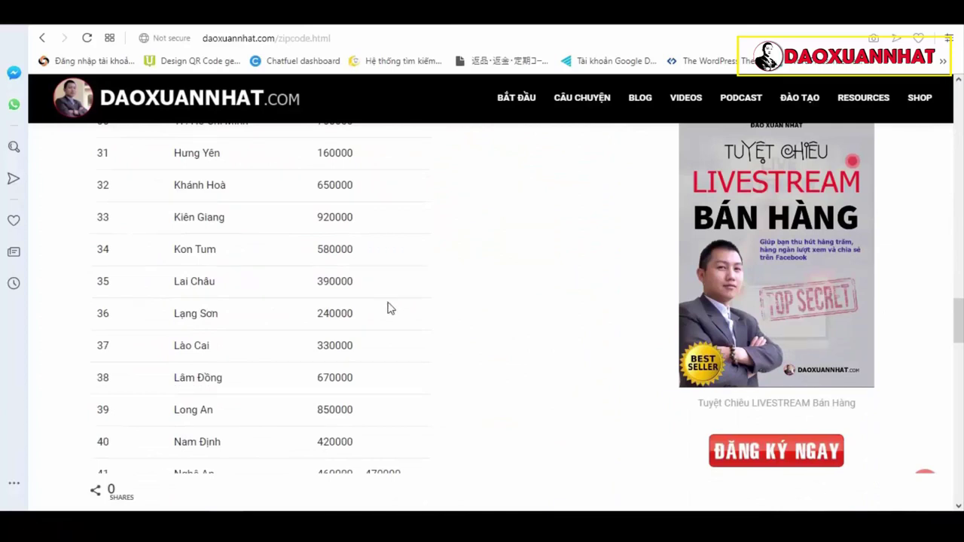
scroll(390, 308, "down", 1)
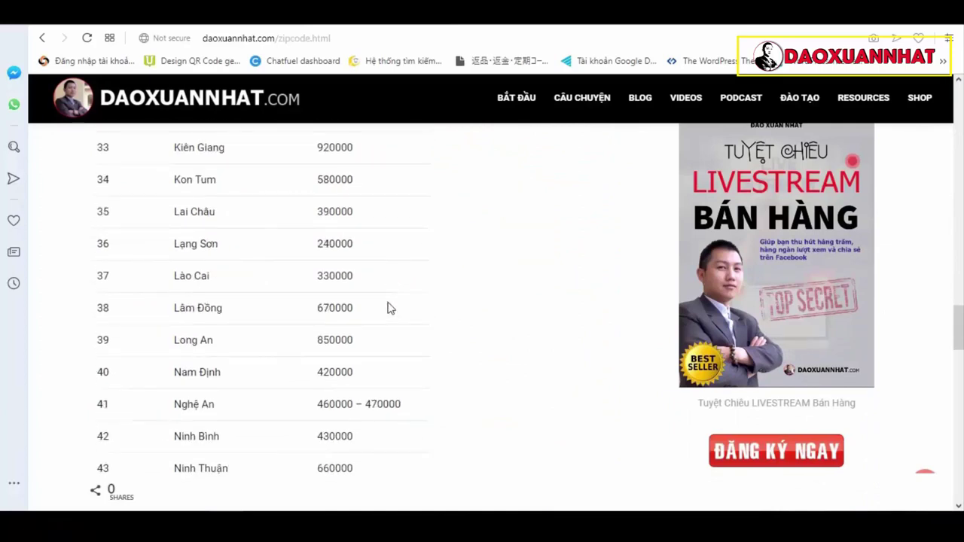
left_click_drag(315, 308, 370, 311)
left_click(324, 294)
scroll(338, 240, "down", 3)
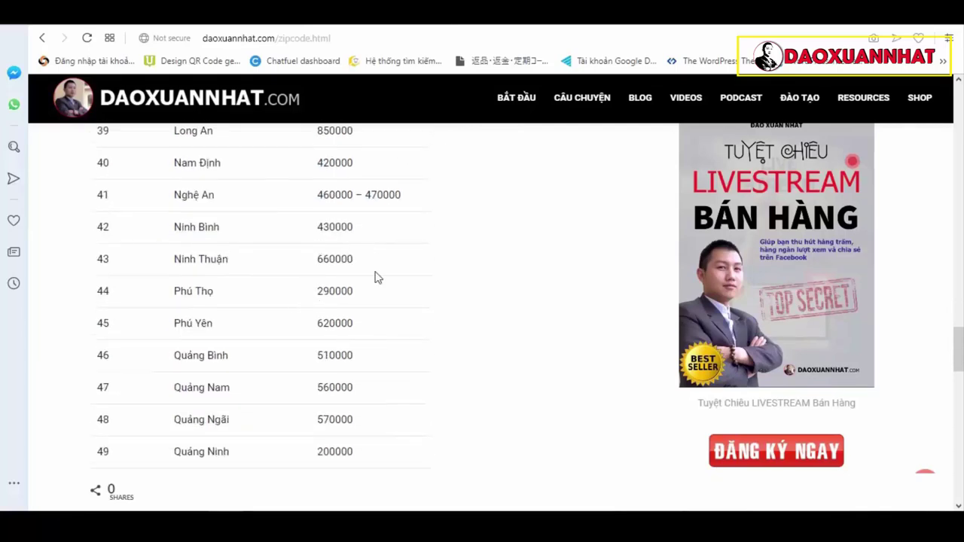
scroll(376, 277, "up", 4)
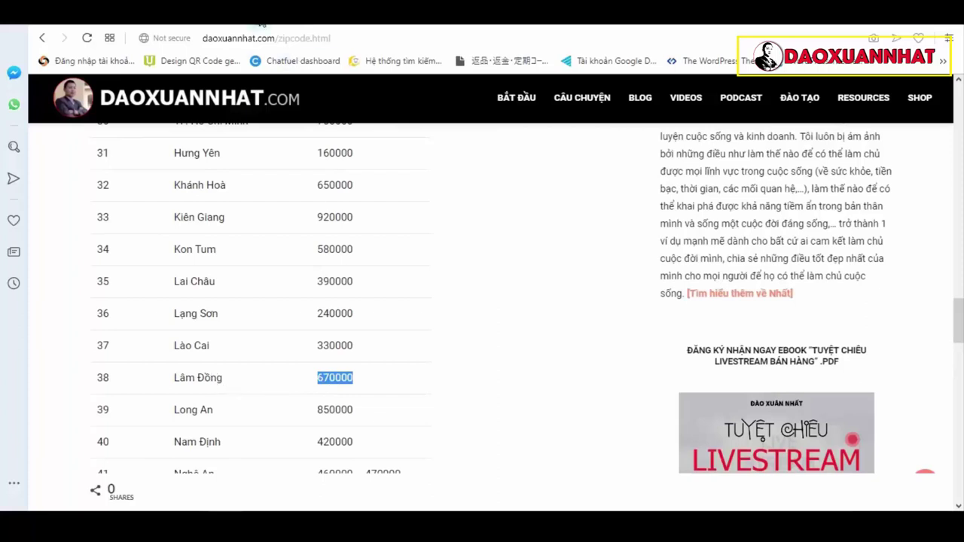
key("ctrl+Tab")
Paste 670000 into the Zip/Postal Code field
left_click(355, 336)
right_click(365, 327)
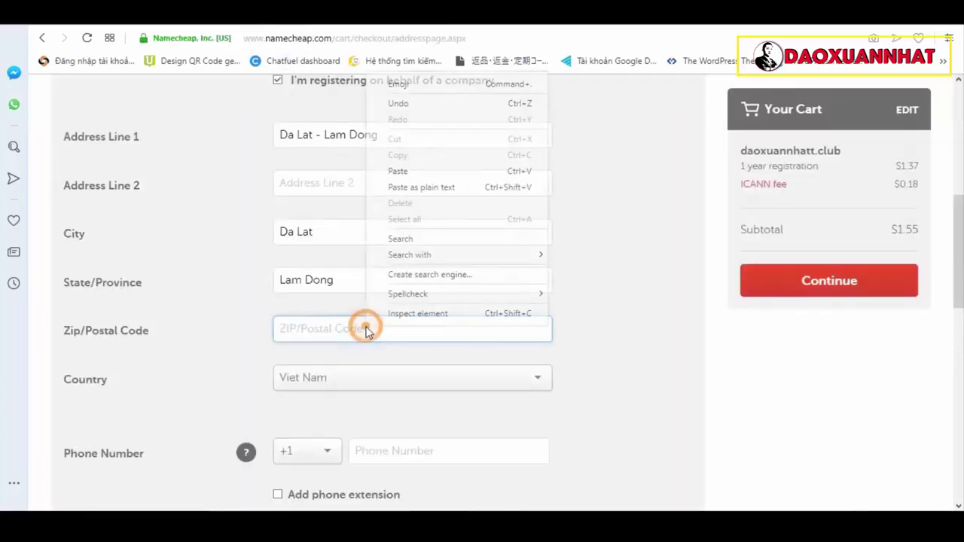
left_click(417, 172)
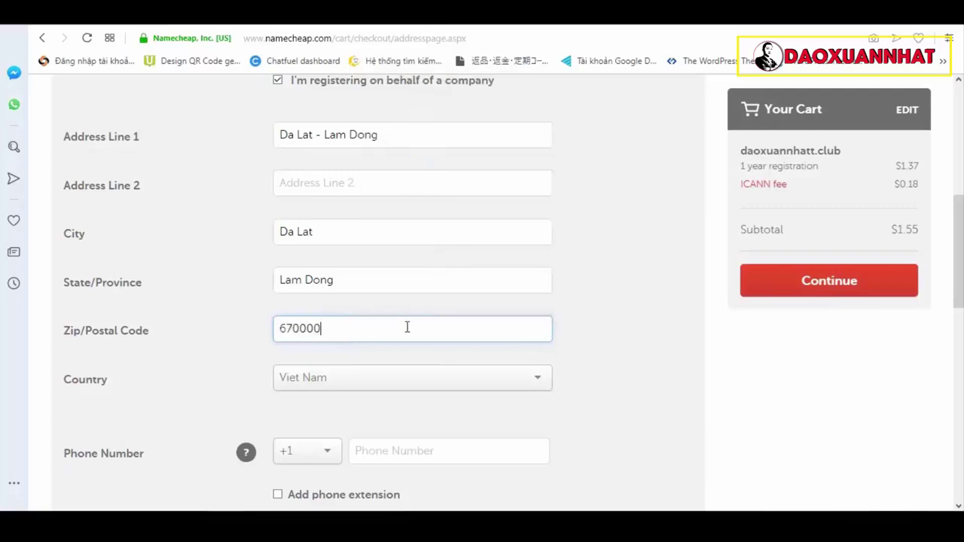
left_click(635, 316)
Set the phone to country code +84 with the saved number and continue
scroll(452, 312, "down", 4)
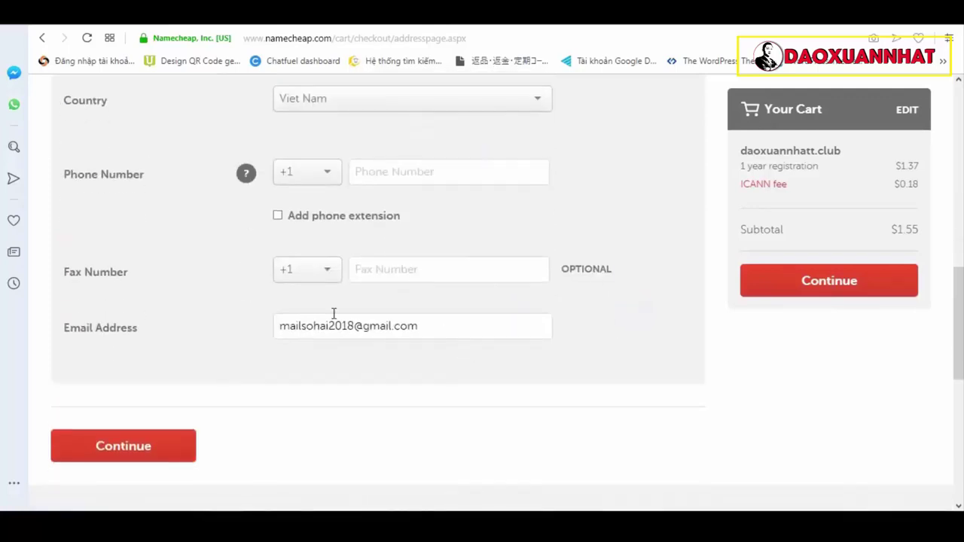
left_click(329, 180)
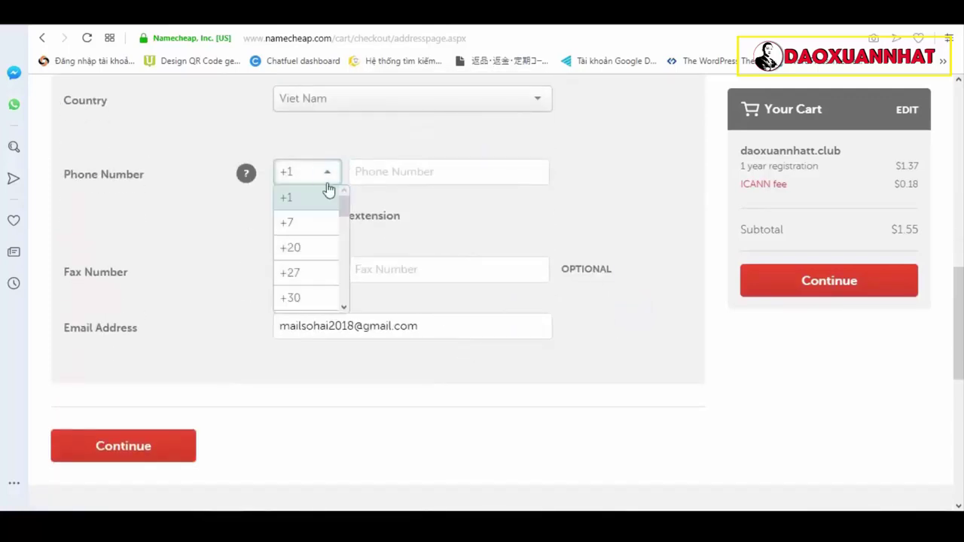
scroll(319, 275, "down", 10)
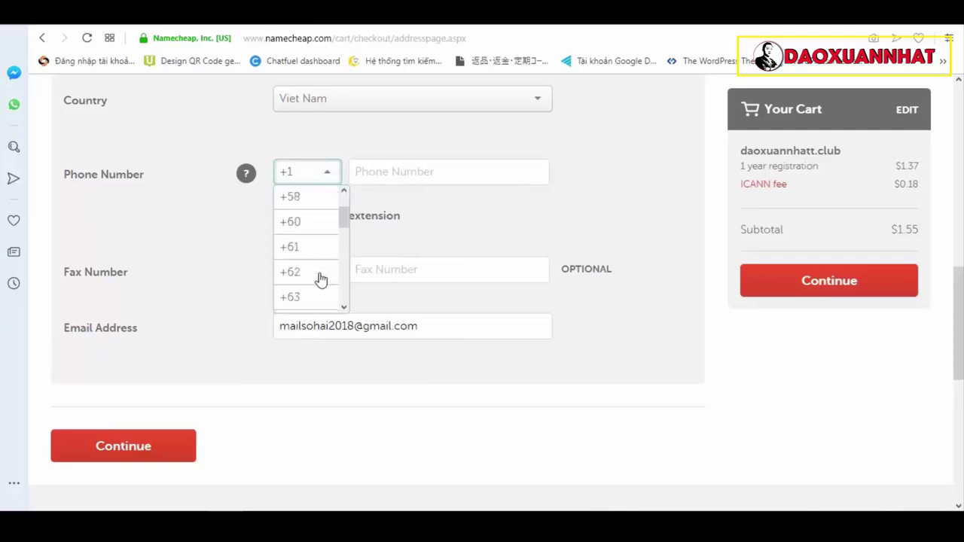
scroll(319, 276, "down", 4)
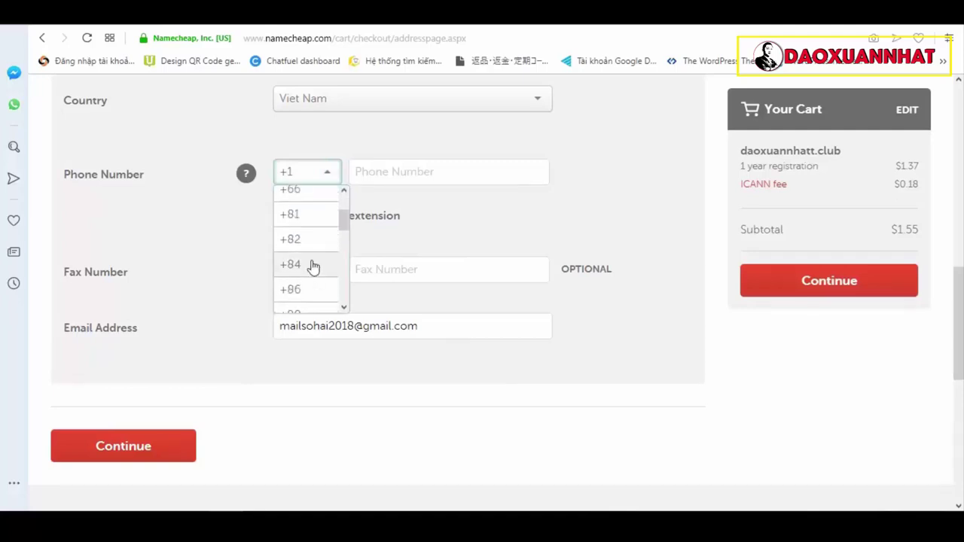
left_click(313, 266)
left_click(413, 171)
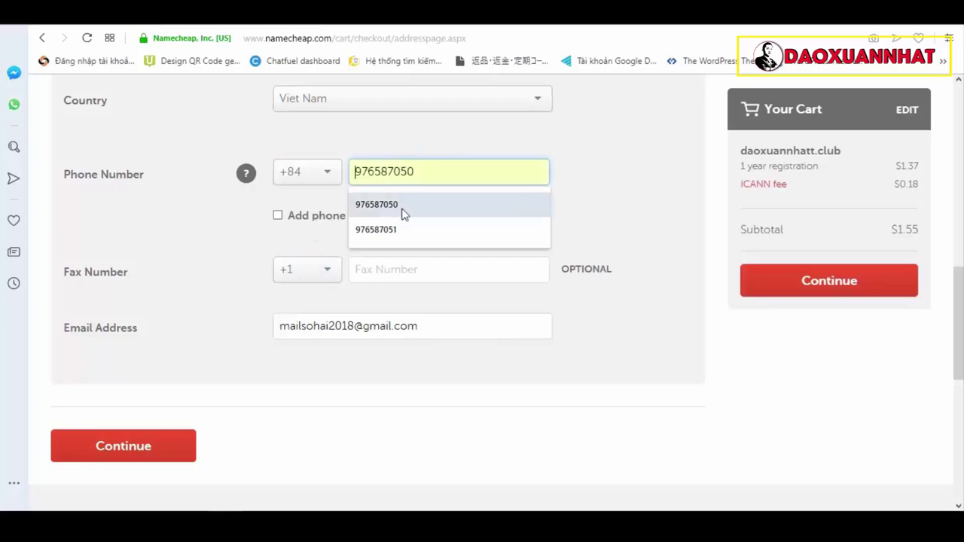
left_click(401, 211)
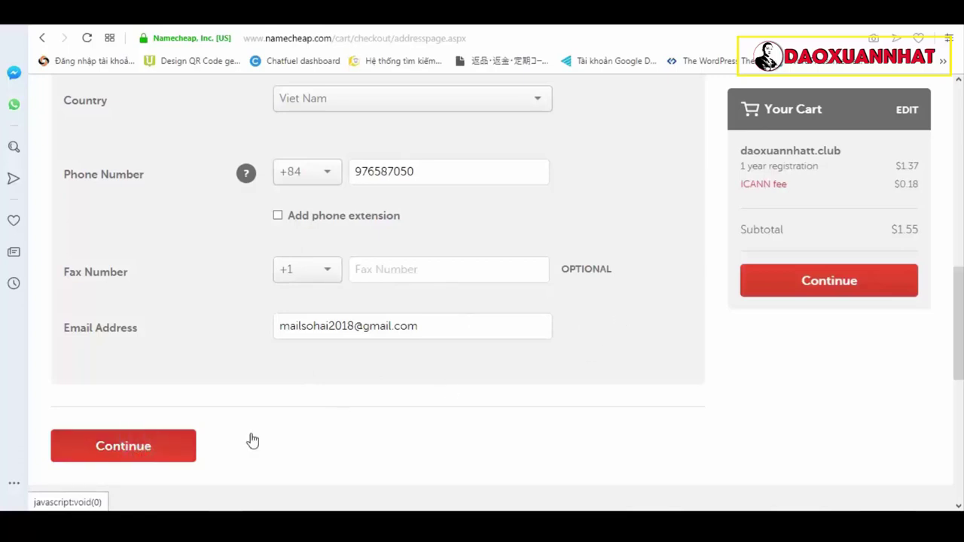
left_click(142, 445)
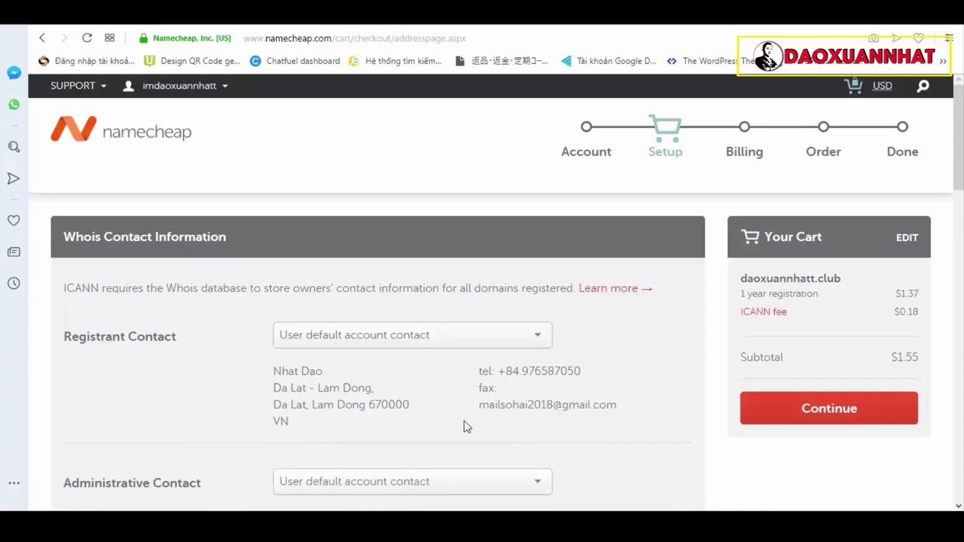
Keep the default account contact for all Whois contacts and continue to billing
scroll(380, 399, "down", 2)
scroll(380, 400, "up", 1)
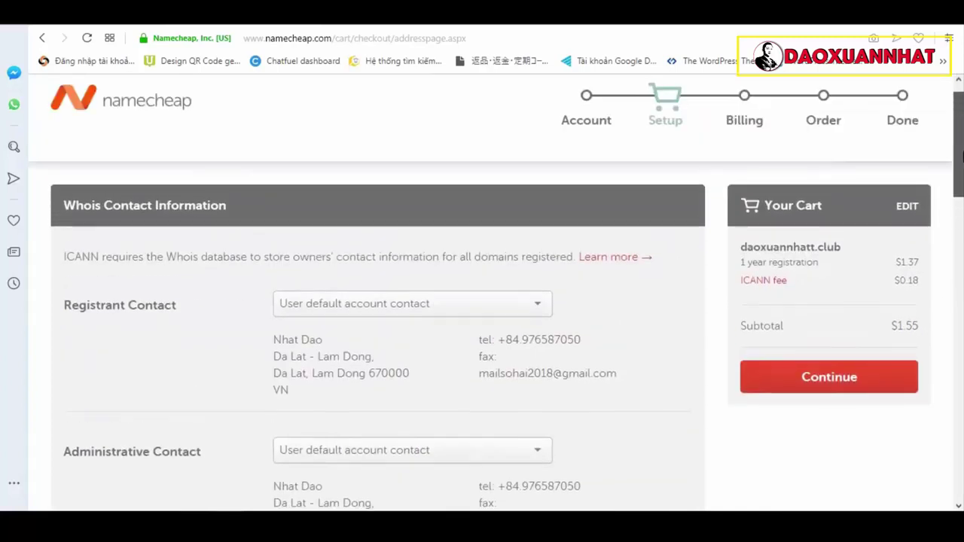
left_click(840, 379)
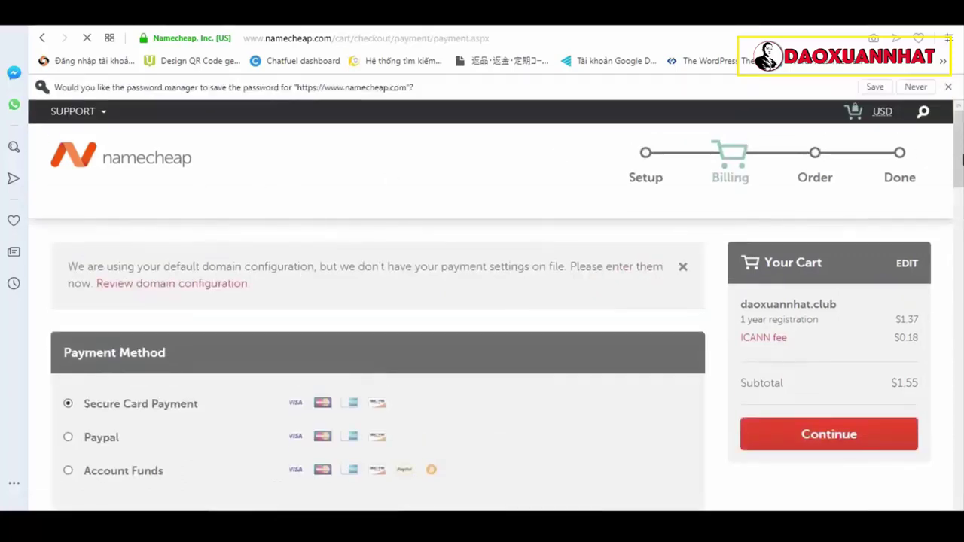
Fill the Name on Card field with the autofill-suggested cardholder name
mouse_move(962, 157)
left_mouse_down()
mouse_move(958, 258)
mouse_move(962, 172)
left_mouse_up()
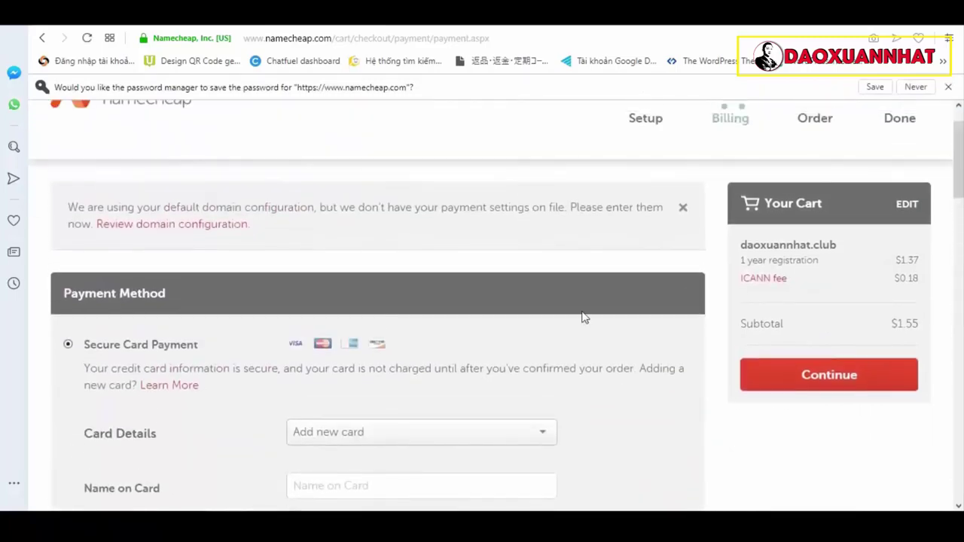
scroll(103, 166, "down", 2)
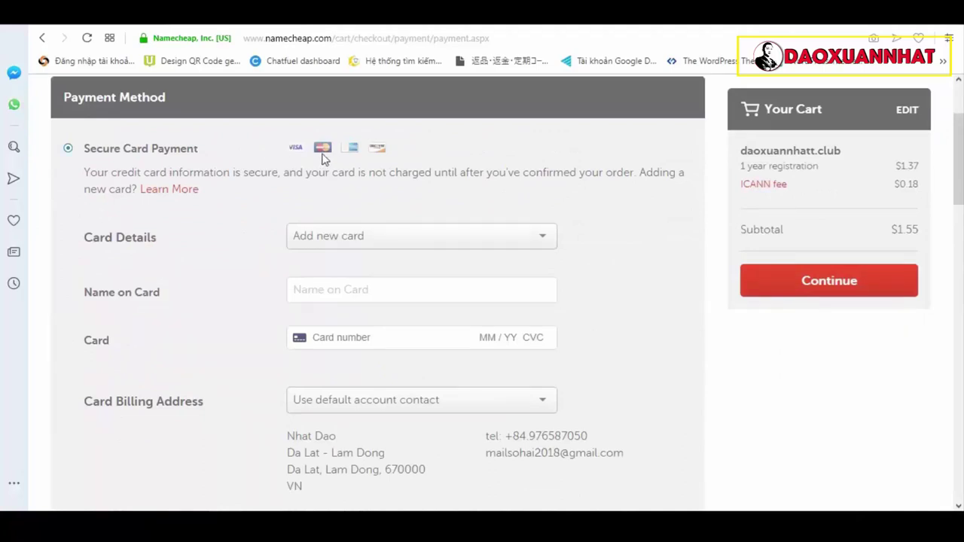
scroll(218, 200, "down", 5)
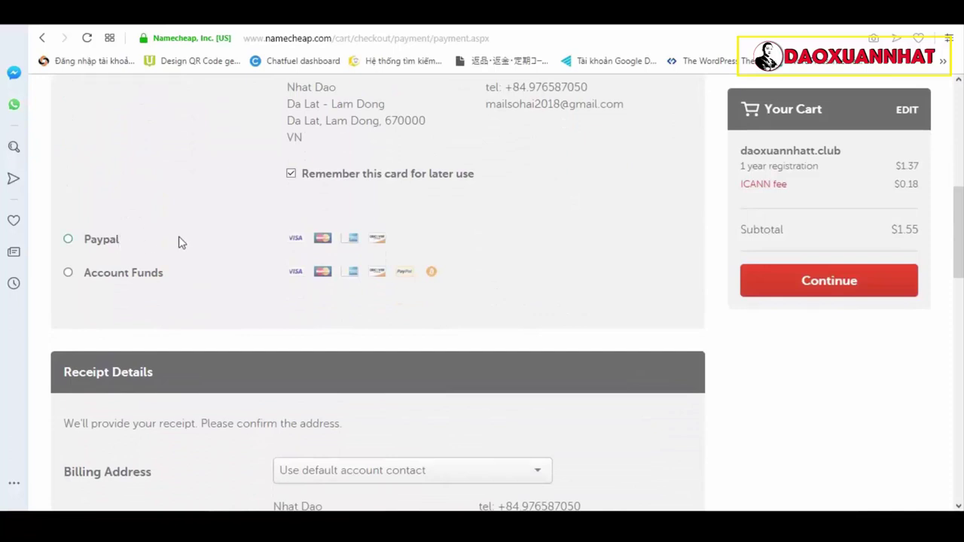
scroll(195, 245, "up", 3)
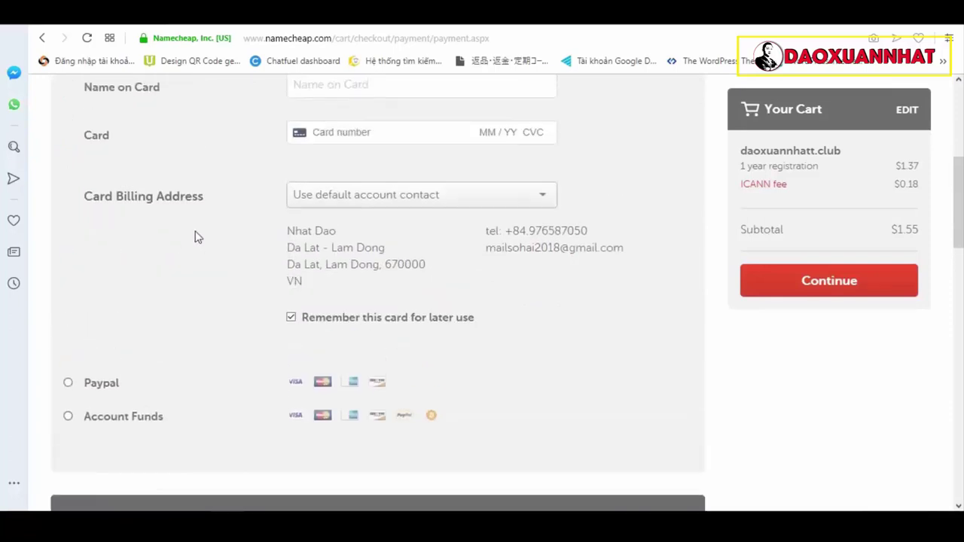
scroll(179, 181, "up", 1)
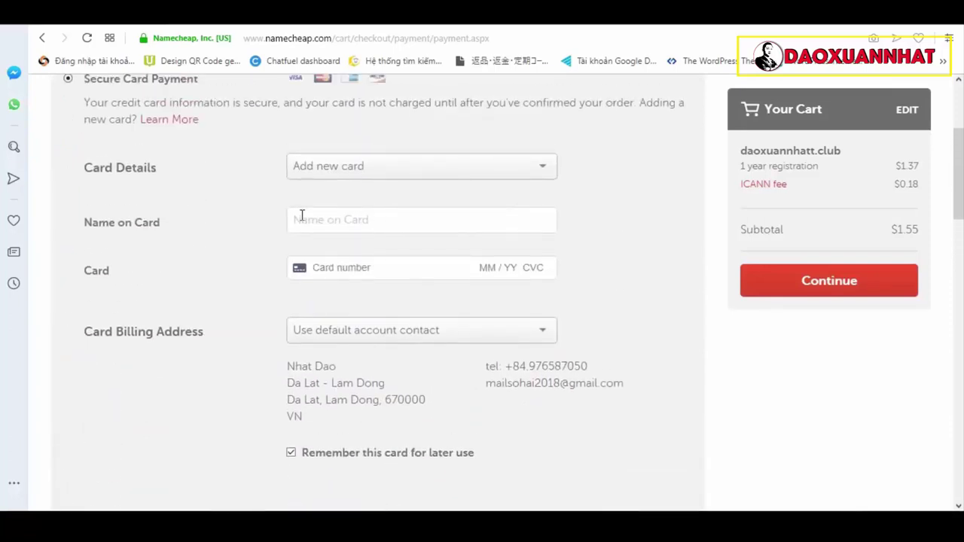
scroll(213, 199, "up", 1)
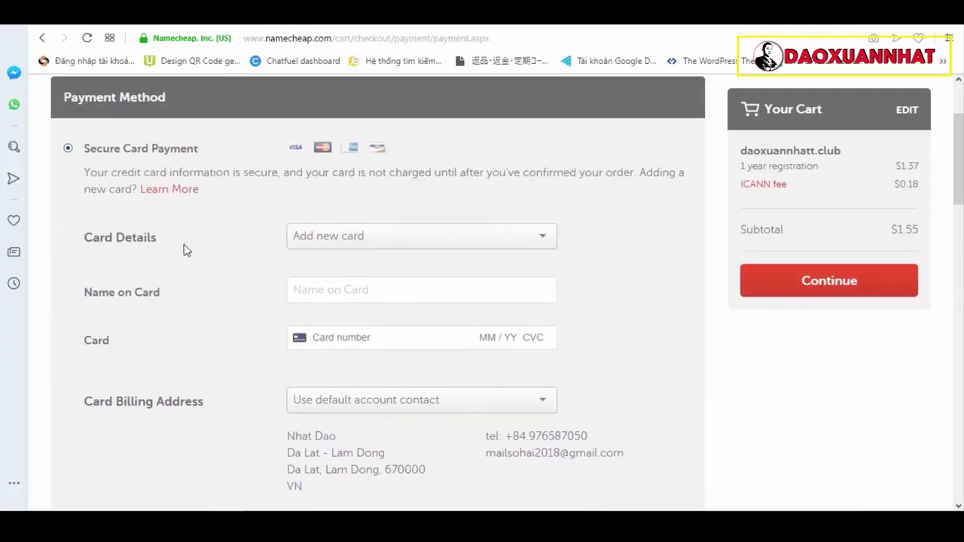
scroll(203, 279, "down", 1)
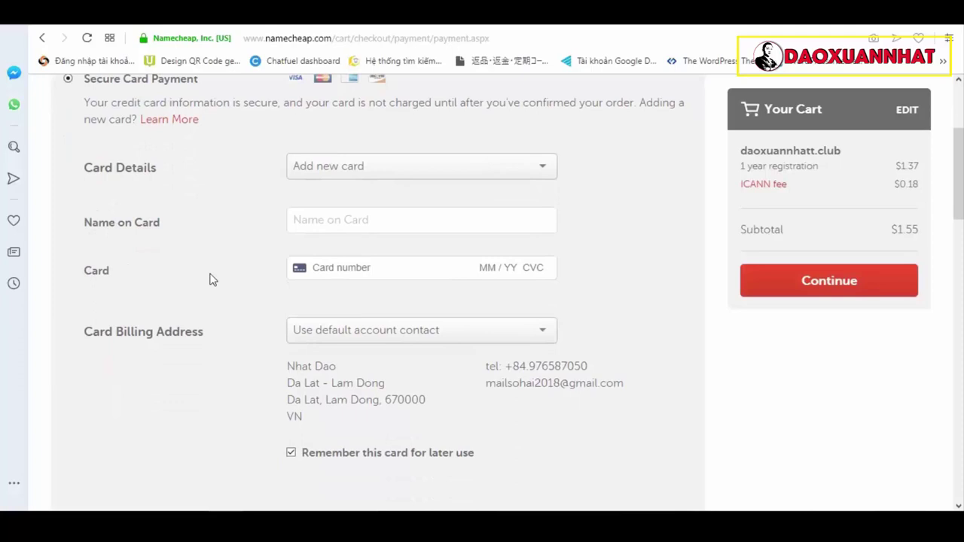
left_click(357, 224)
left_click(339, 254)
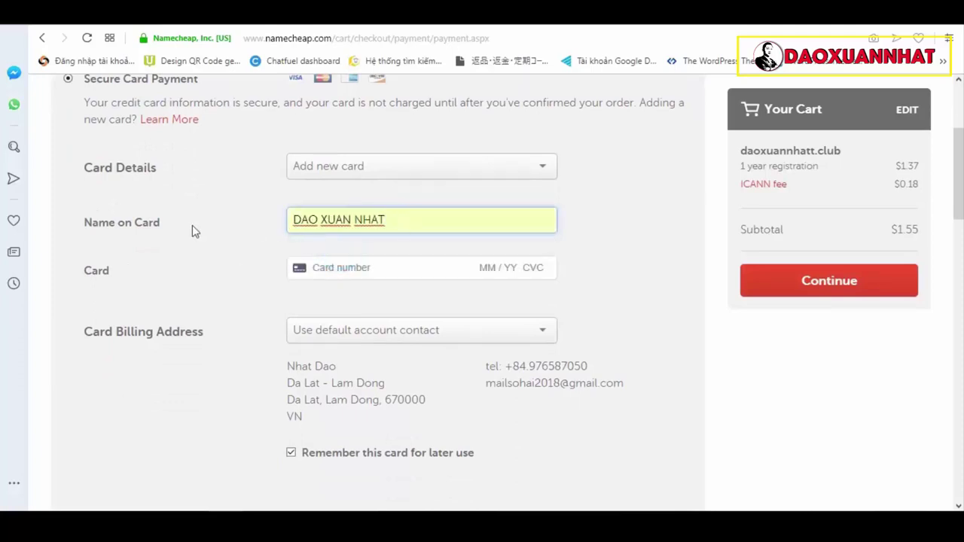
In a new tab, open daoxuannhat.com's 'Thẻ Visa' blog post and view its Visa card example image
left_click(317, 24)
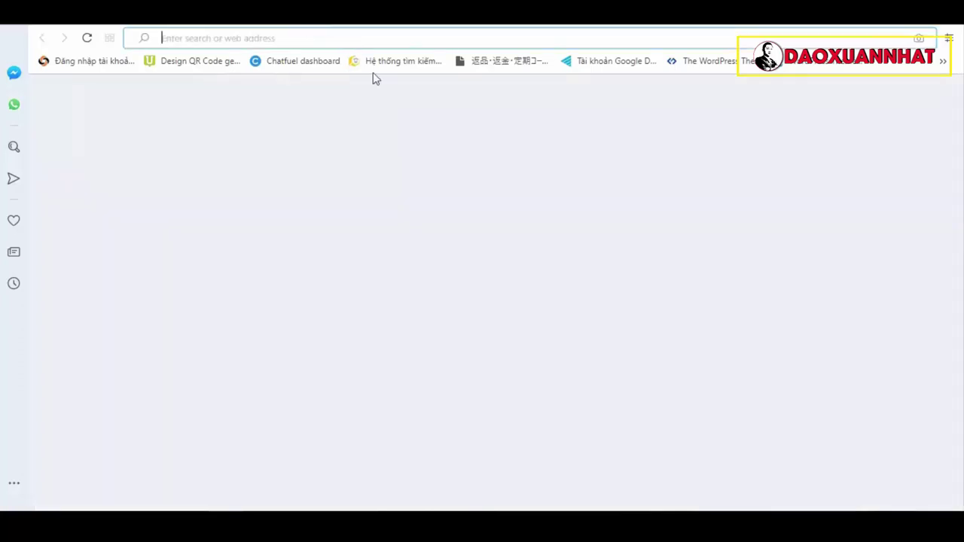
left_click(208, 222)
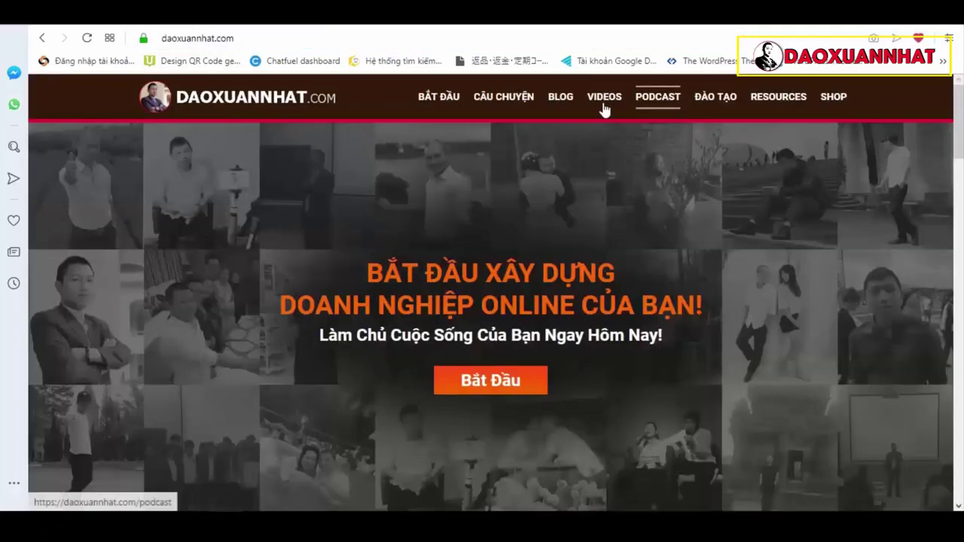
left_click(559, 99)
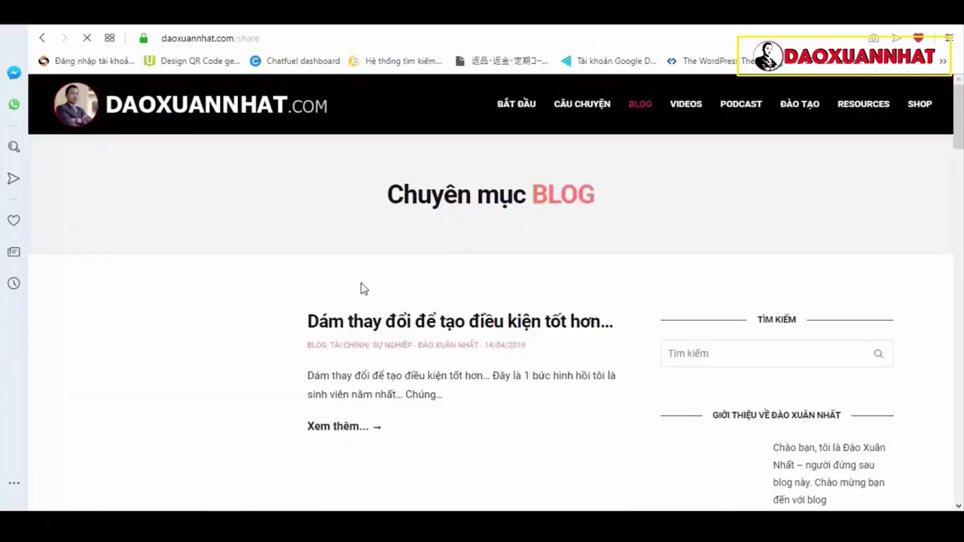
scroll(361, 289, "down", 6)
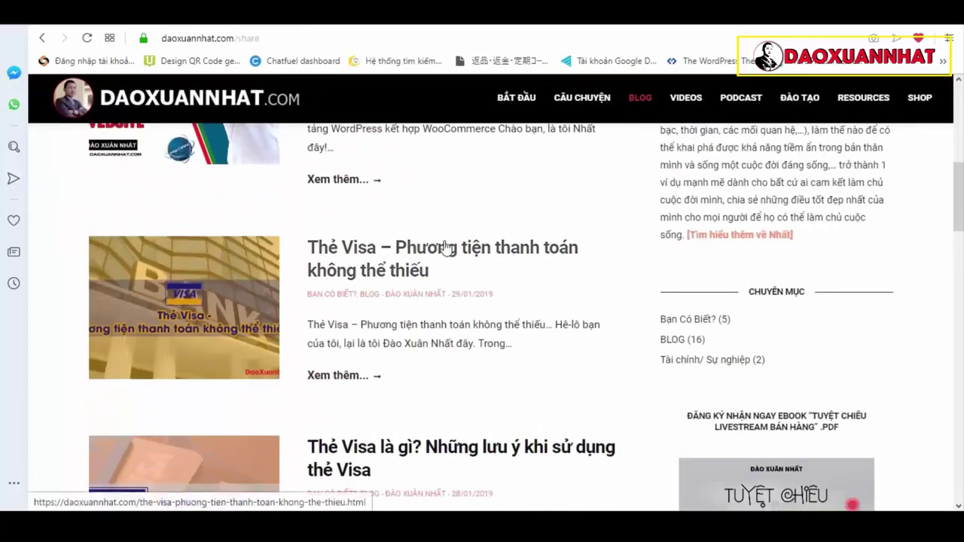
left_click(390, 259)
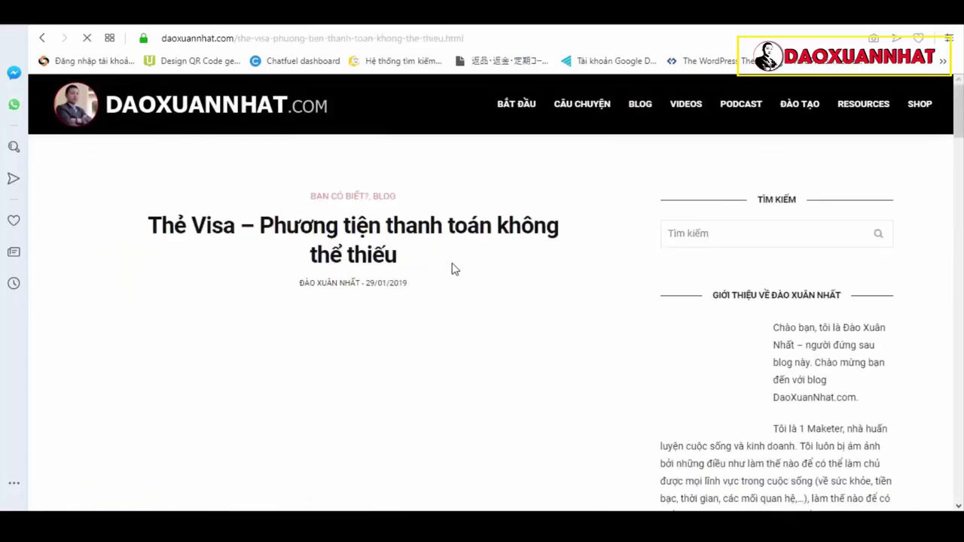
scroll(420, 308, "down", 10)
scroll(420, 307, "down", 3)
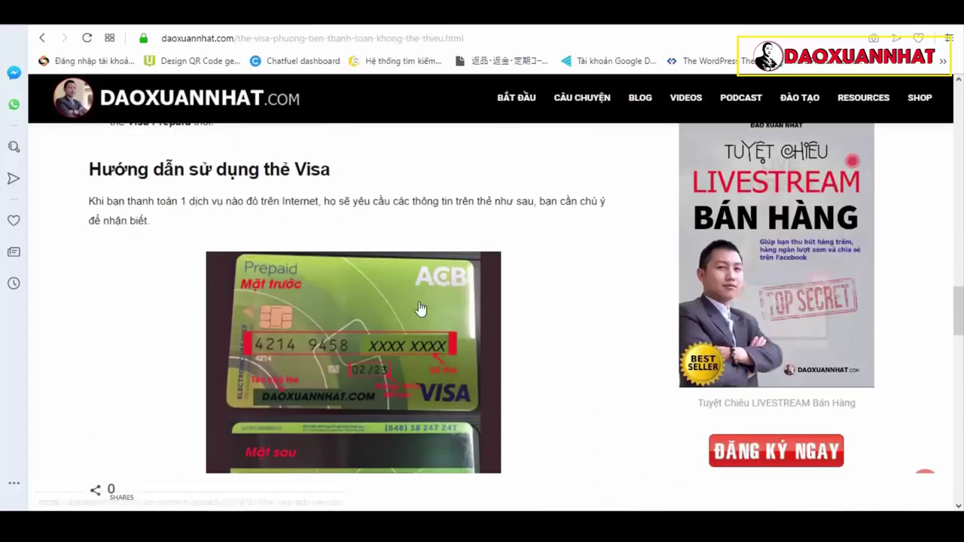
scroll(538, 280, "down", 2)
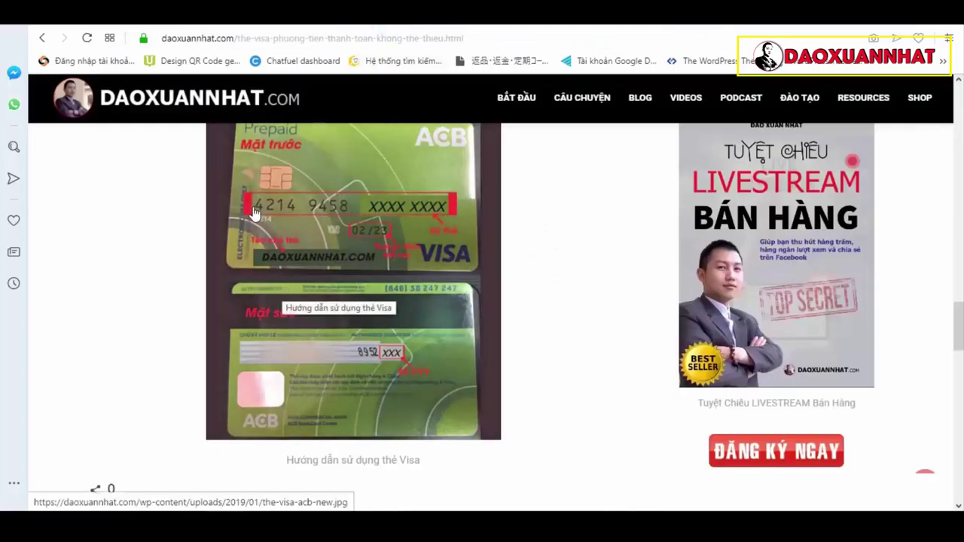
left_click(381, 241)
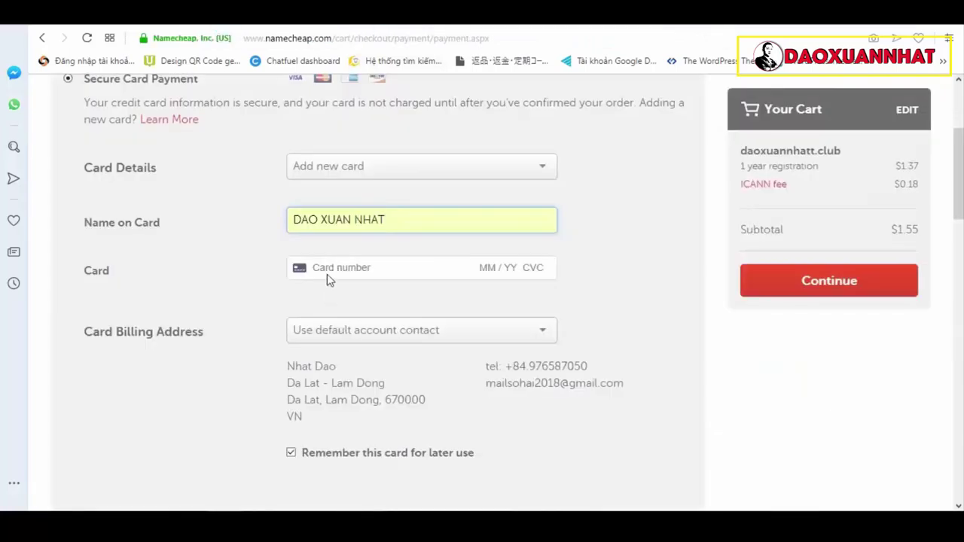
left_click(332, 271)
type("1111 1111 1111 1")
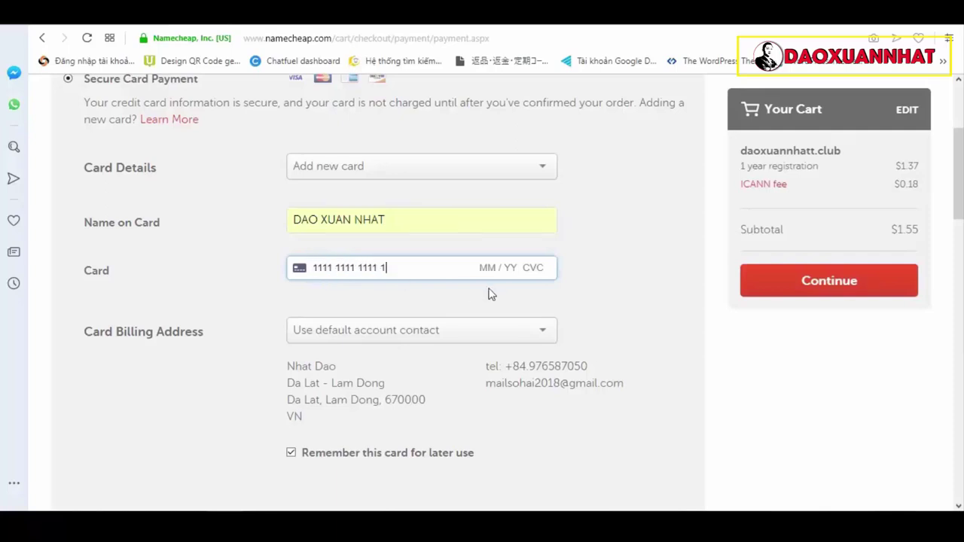
type("111")
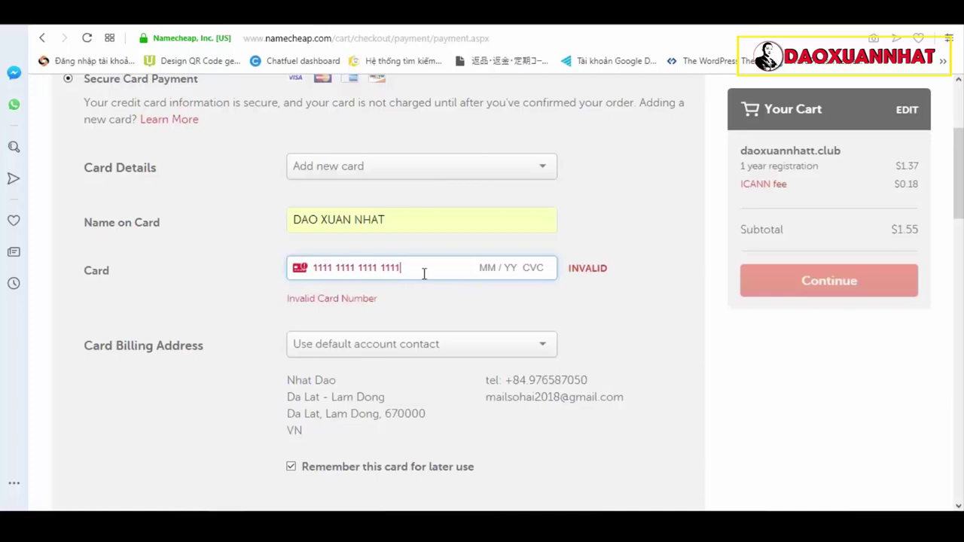
left_click(488, 273)
Fill in expiry 11/11 and a three-digit CVC of 111, checking the Visa article for reference
key("ctrl+Tab")
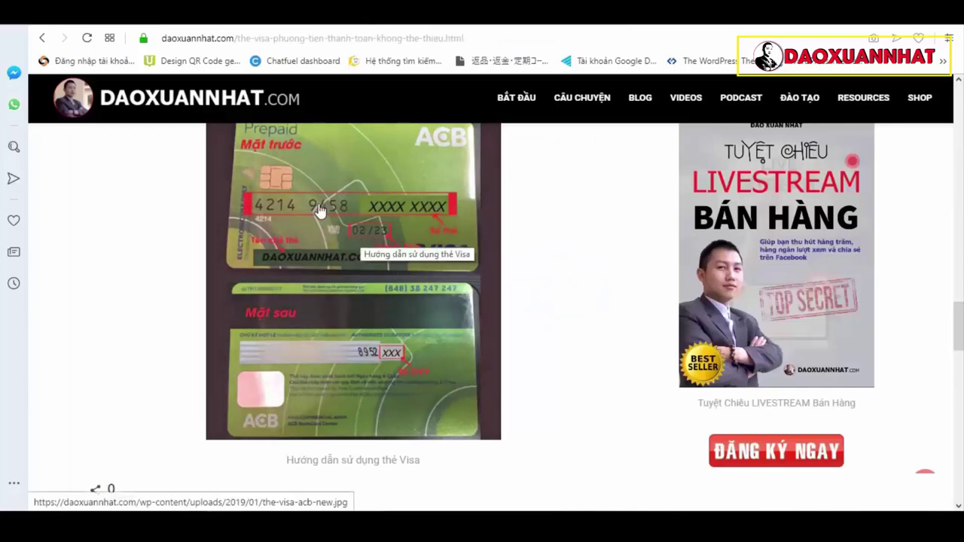
key("ctrl+Tab")
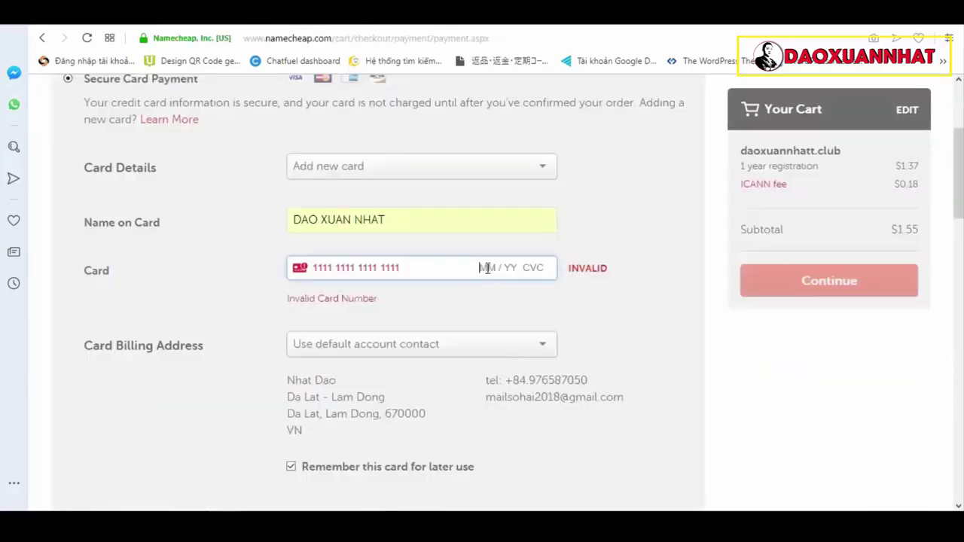
type("111")
left_click(351, 25)
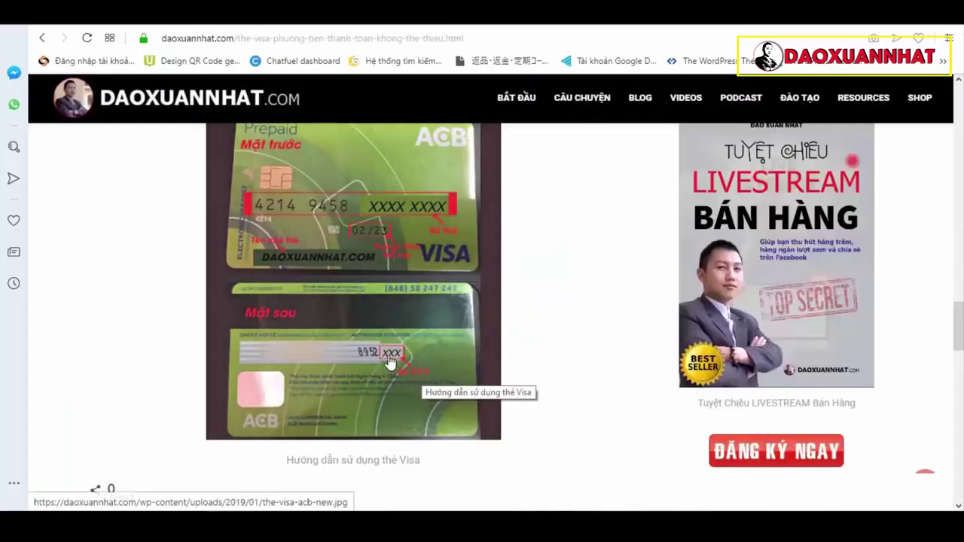
left_click(260, 23)
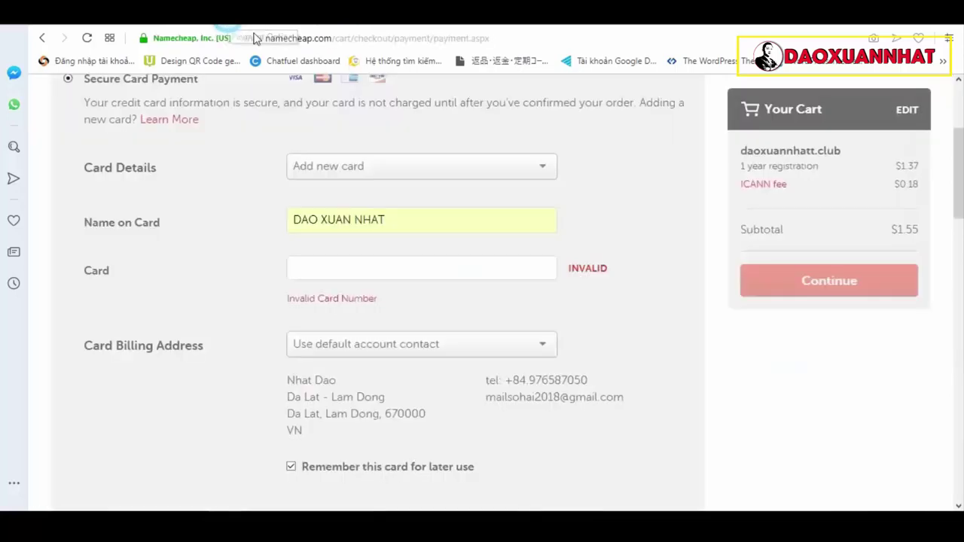
type("1111 1111 1111 1111 11 / 11 1111")
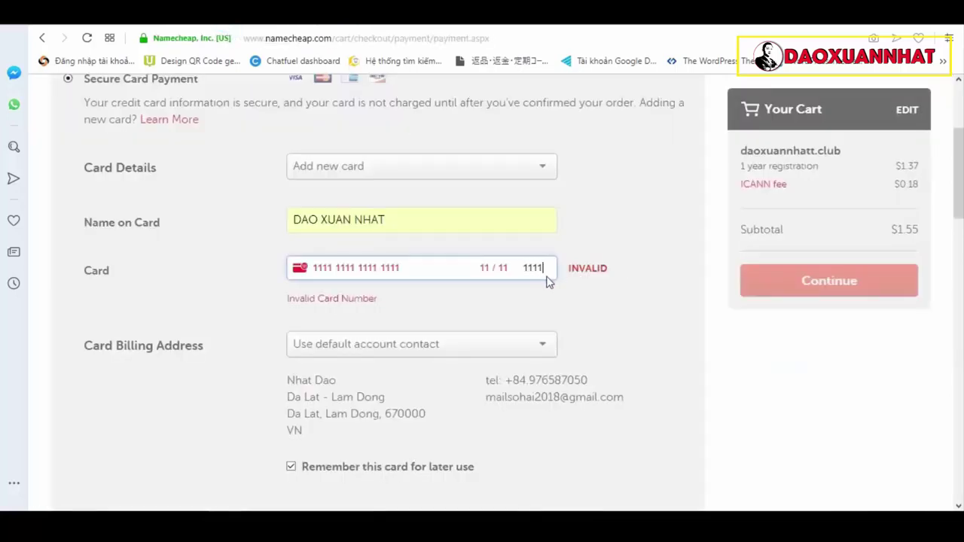
key("BackSpace")
left_click(673, 280)
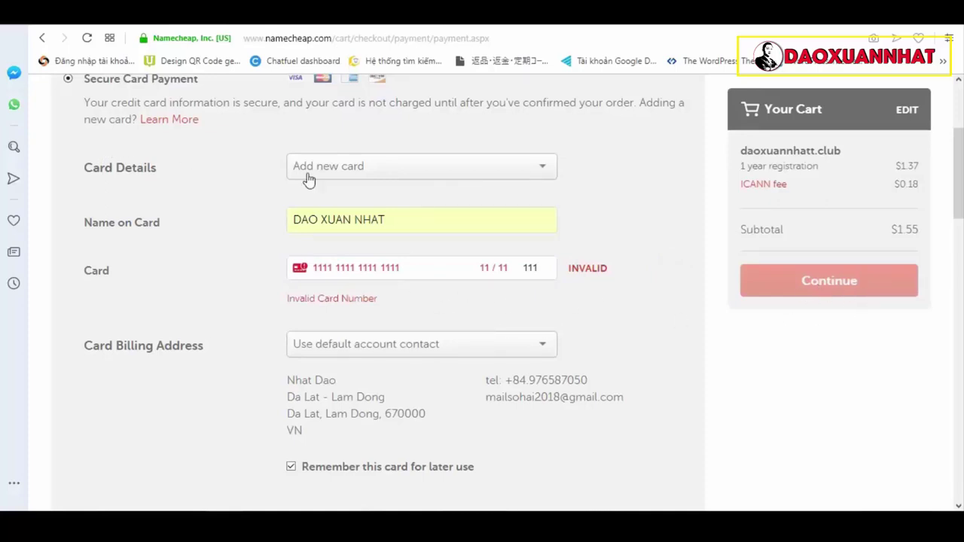
Choose PayPal as the payment method and continue to the order review
scroll(201, 270, "down", 3)
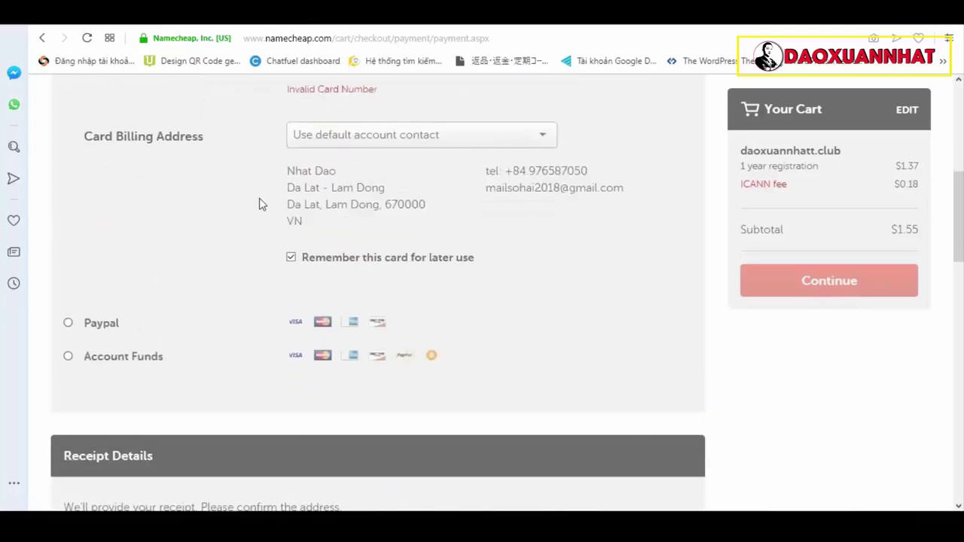
scroll(260, 204, "up", 3)
scroll(219, 291, "down", 3)
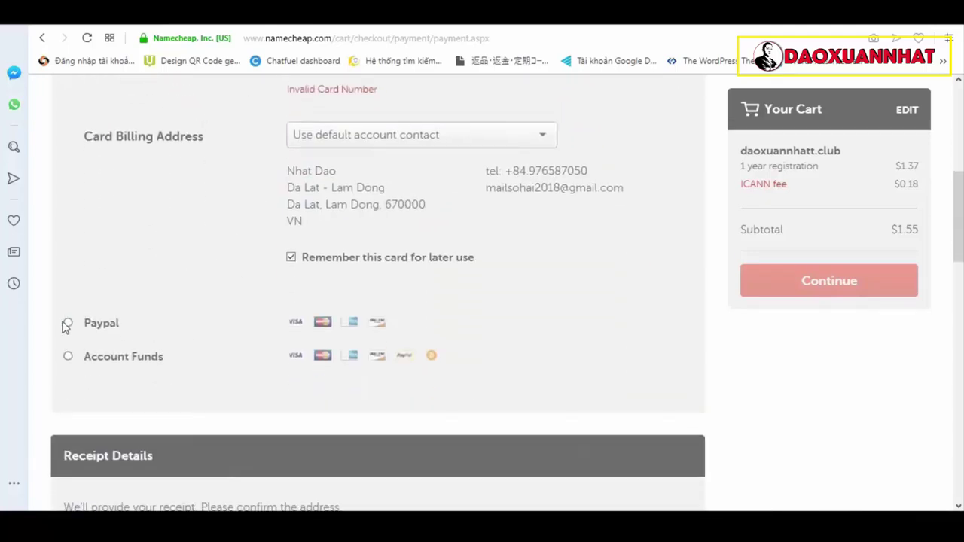
left_click(68, 323)
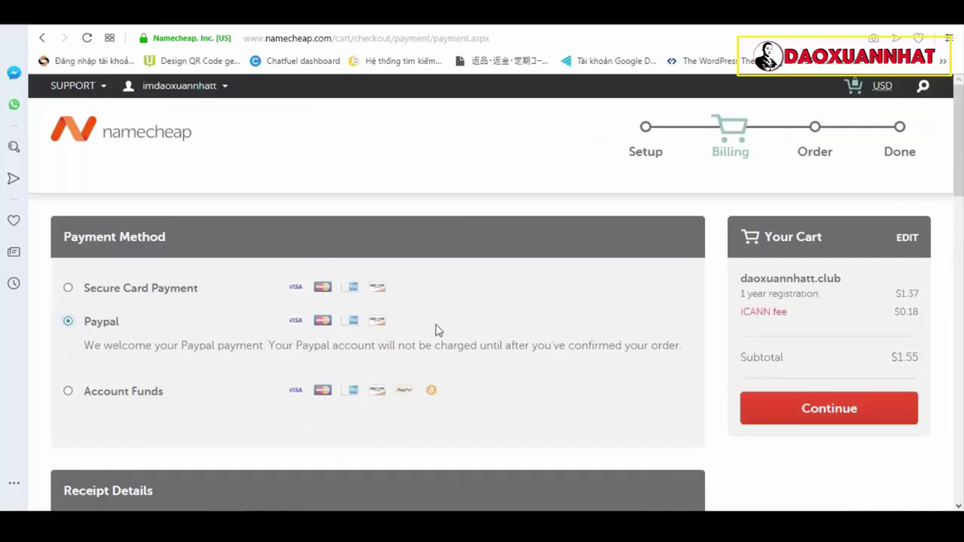
left_click_drag(962, 161, 962, 243)
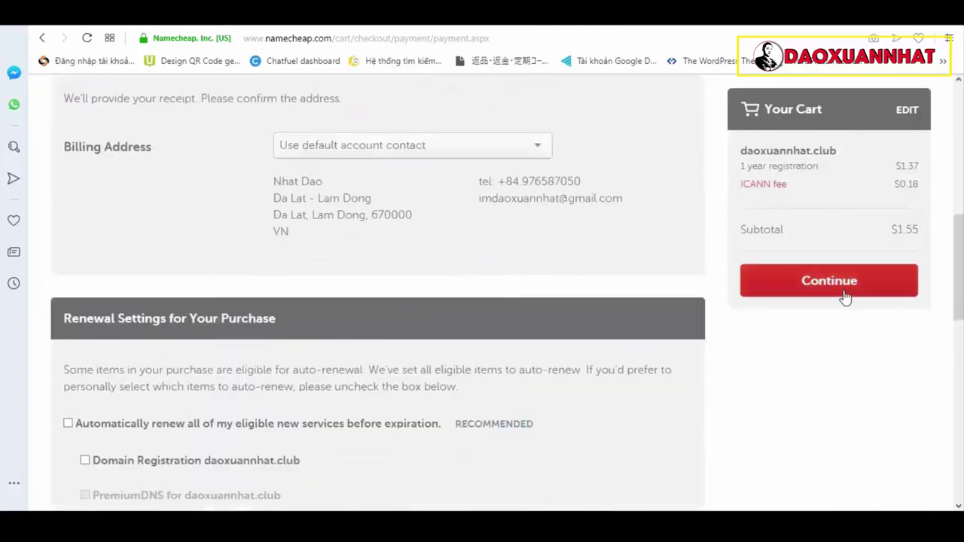
left_click(834, 293)
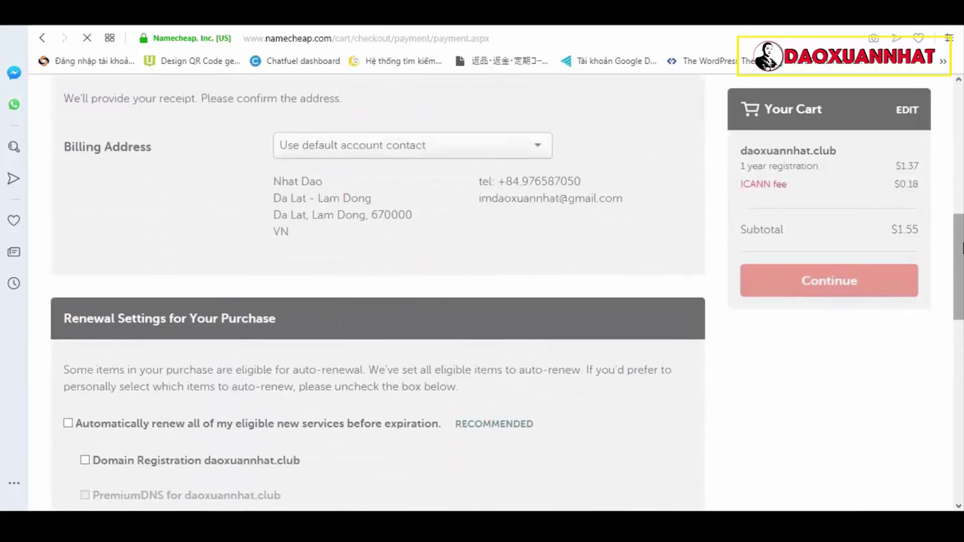
Review the $1.55 daoxuannhat.club order and check out with PayPal
scroll(723, 243, "down", 4)
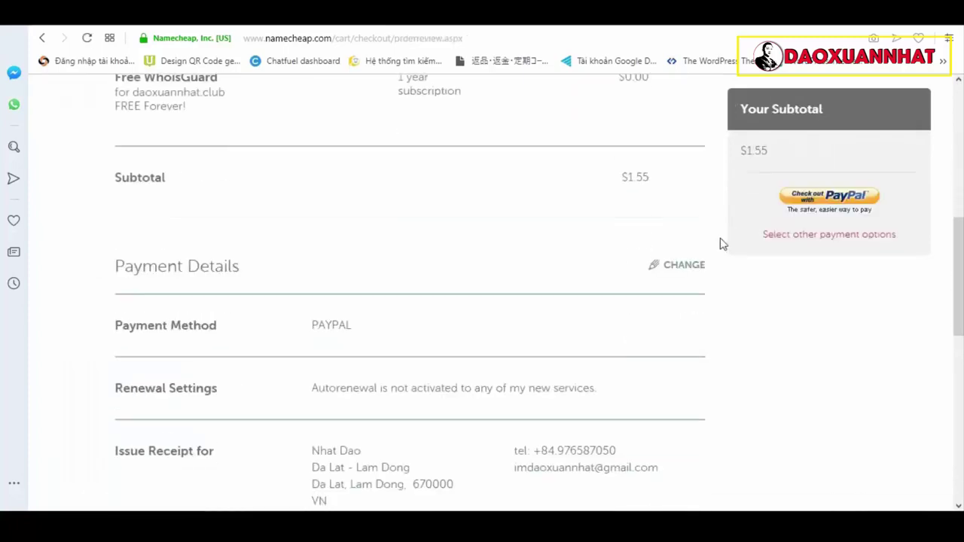
scroll(959, 262, "down", 4)
scroll(959, 263, "up", 10)
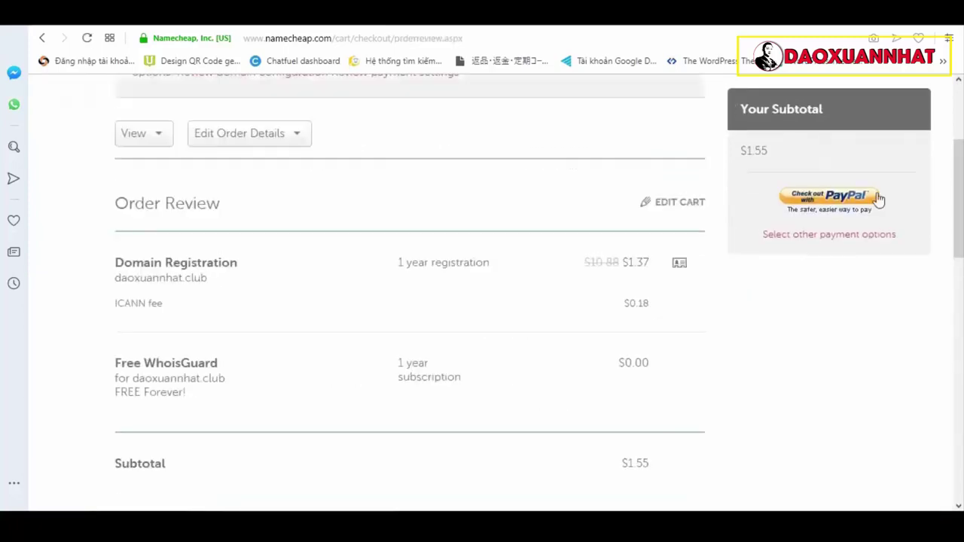
left_click(840, 202)
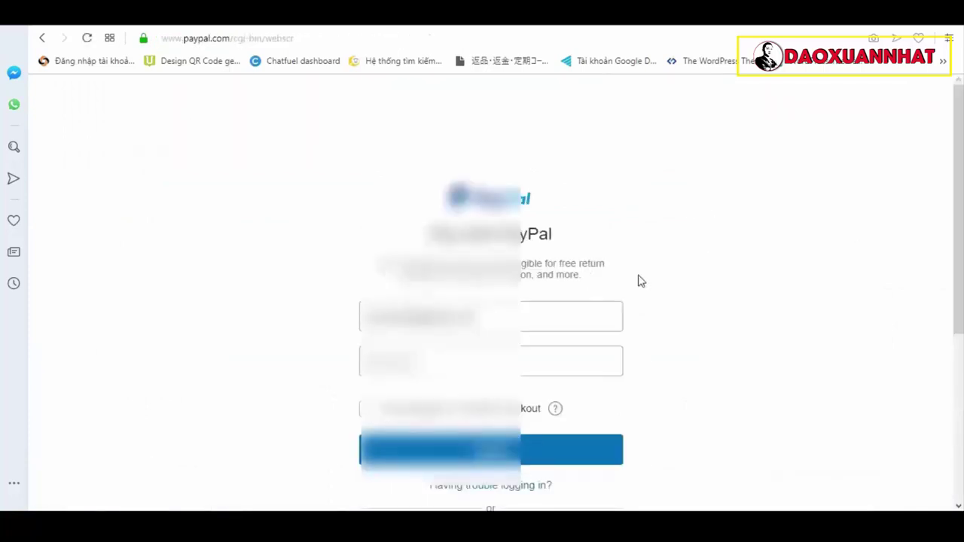
Log in to PayPal by pasting the account password
scroll(956, 172, "down", 1)
left_click(503, 279)
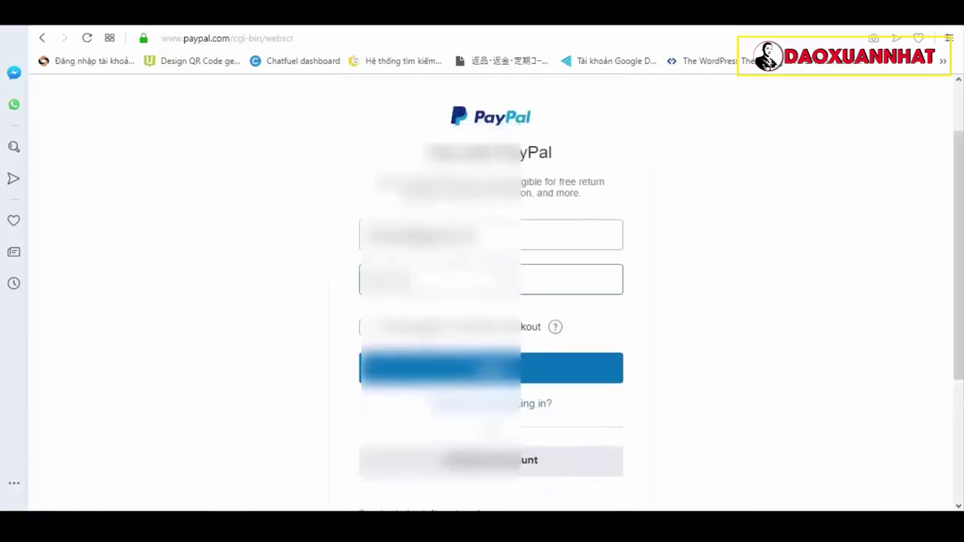
key("ctrl+v")
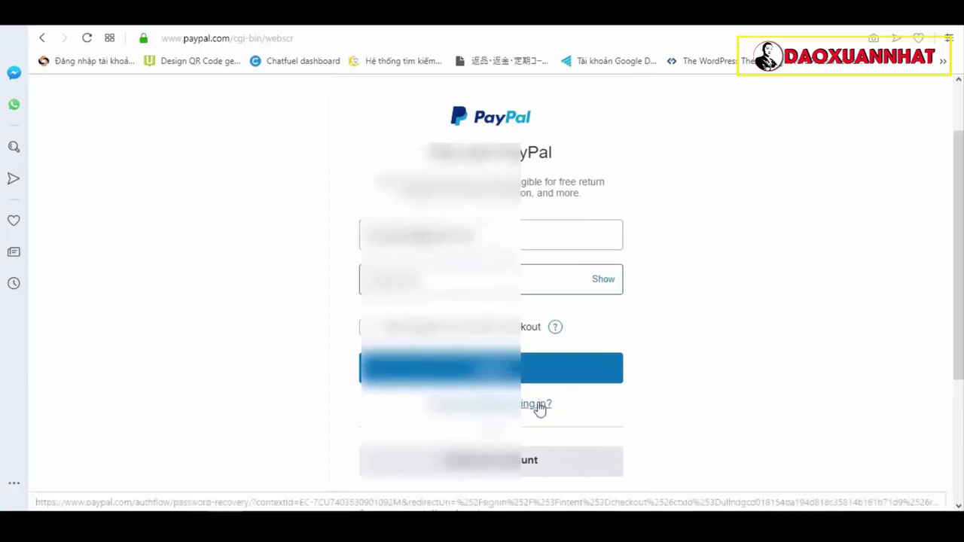
left_click(531, 366)
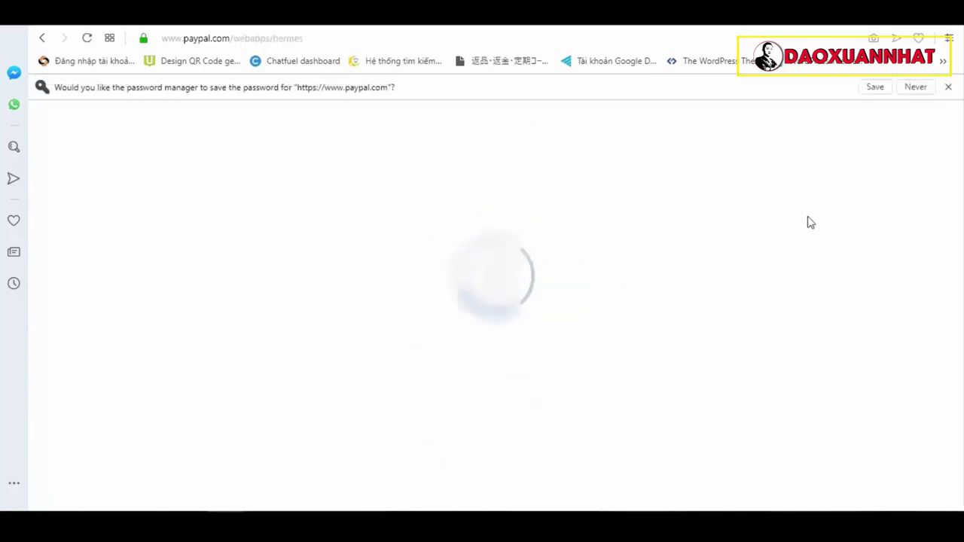
Dismiss the save-password offer and confirm the $1.55 payment with the linked Visa card
left_click(945, 87)
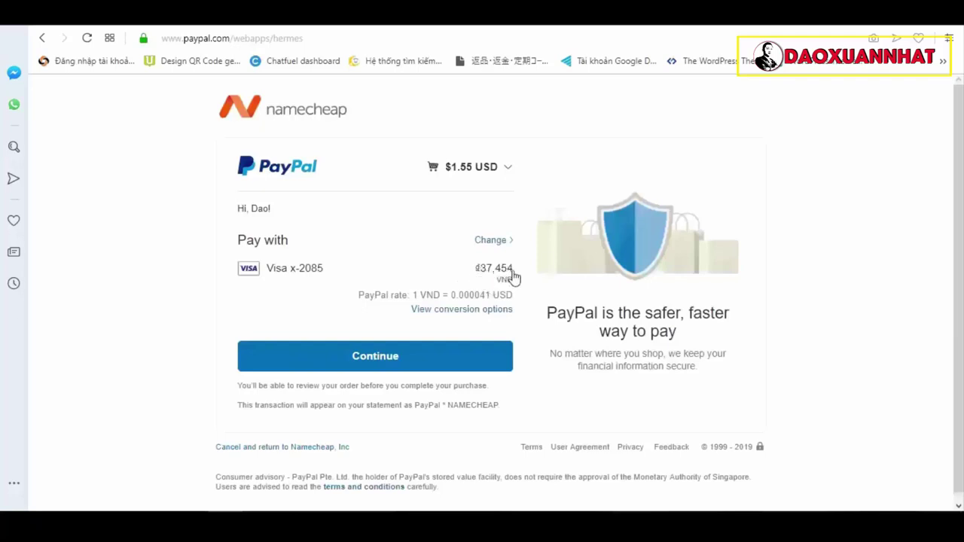
scroll(956, 180, "down", 1)
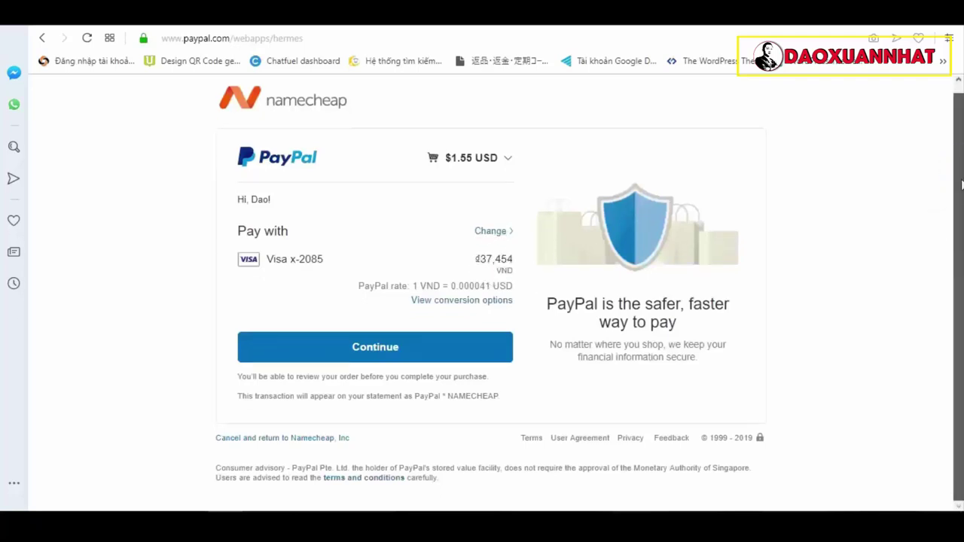
scroll(955, 181, "up", 1)
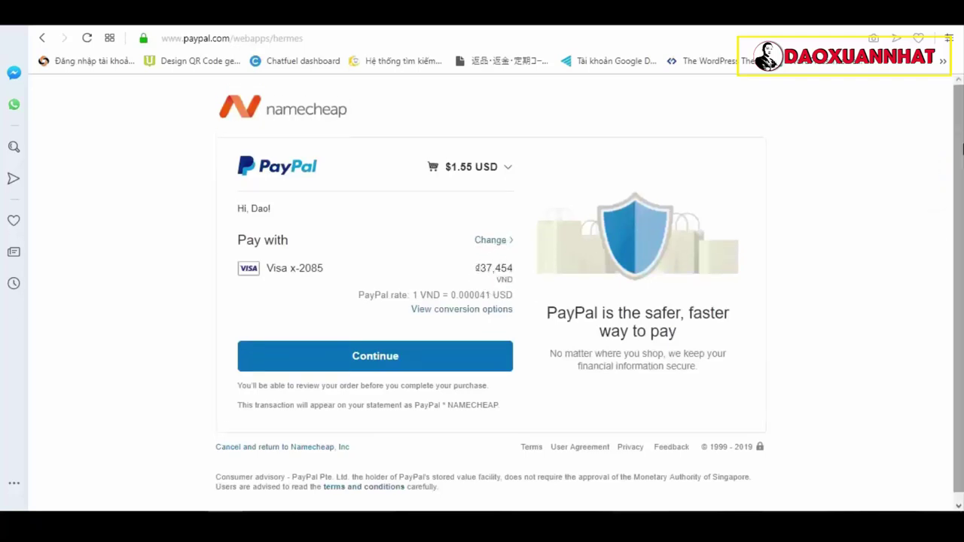
left_click(388, 363)
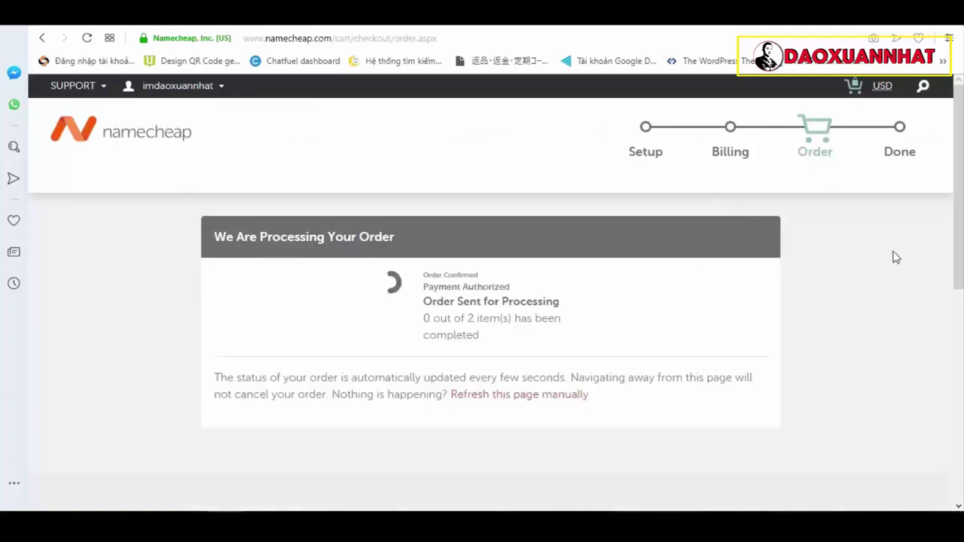
Give both survey questions five stars, choose No for follow-up, and close the survey
mouse_move(960, 181)
left_mouse_down()
mouse_move(960, 317)
mouse_move(962, 194)
left_mouse_up()
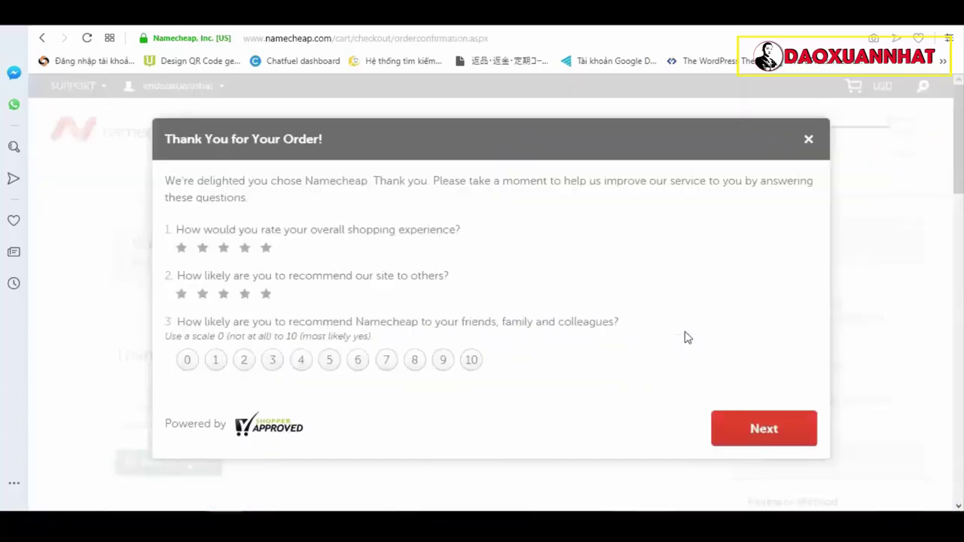
left_click(266, 248)
left_click(267, 296)
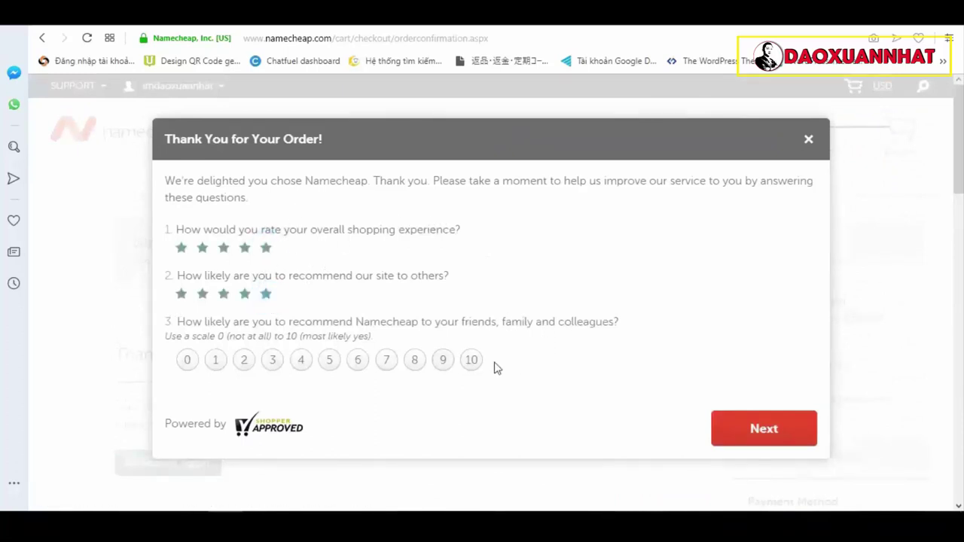
left_click(769, 429)
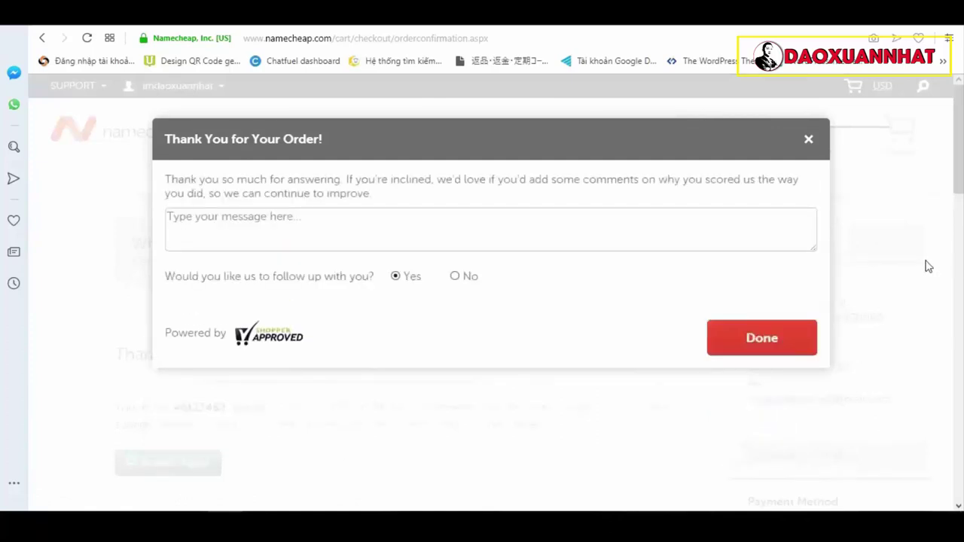
left_click(455, 278)
left_click(796, 349)
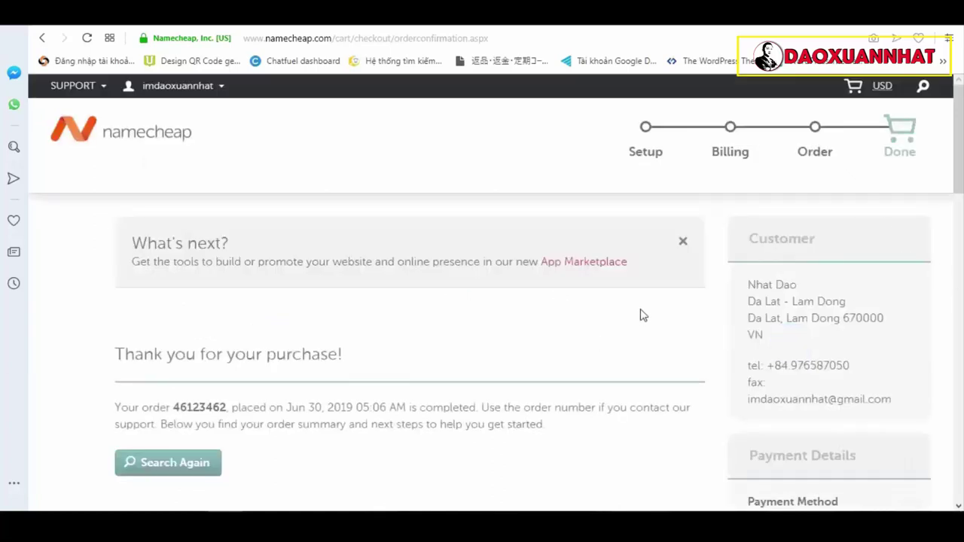
Check the purchase summary for daoxuannhat.club ($1.55 total) and open its MANAGE page
scroll(957, 264, "down", 5)
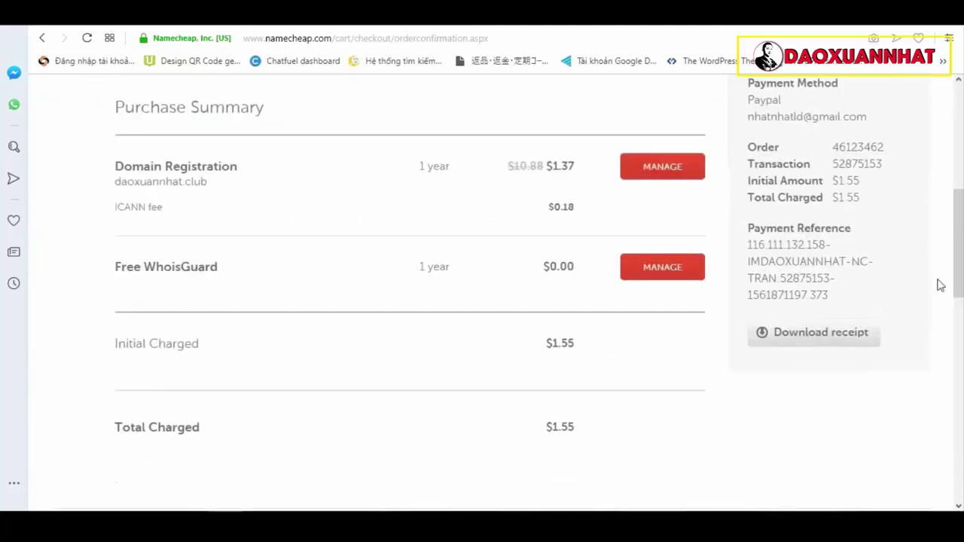
left_click_drag(959, 218, 961, 108)
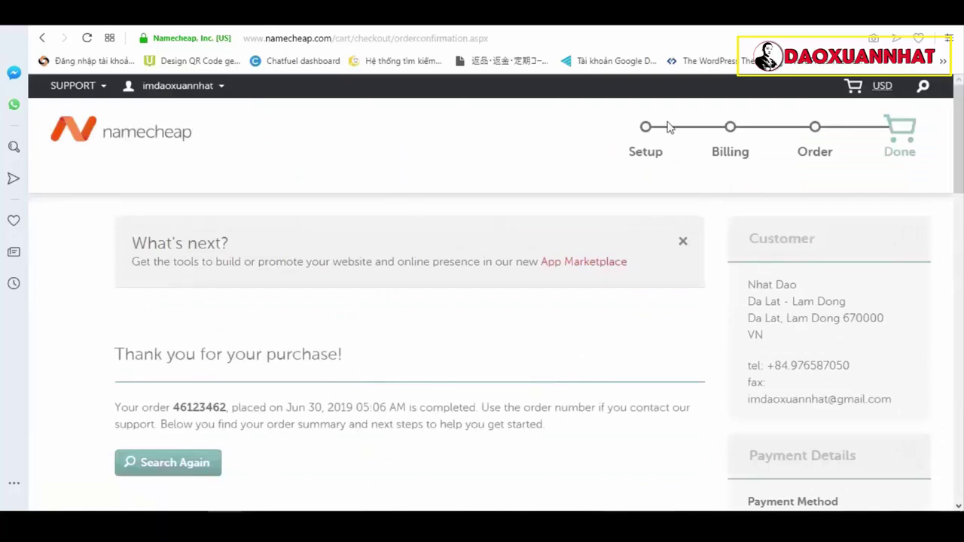
scroll(229, 278, "down", 5)
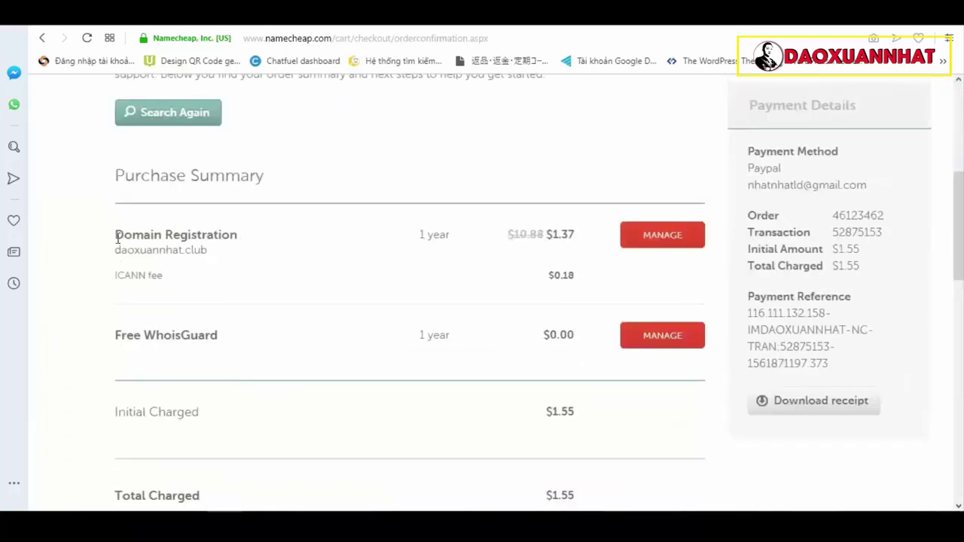
left_click_drag(117, 238, 219, 336)
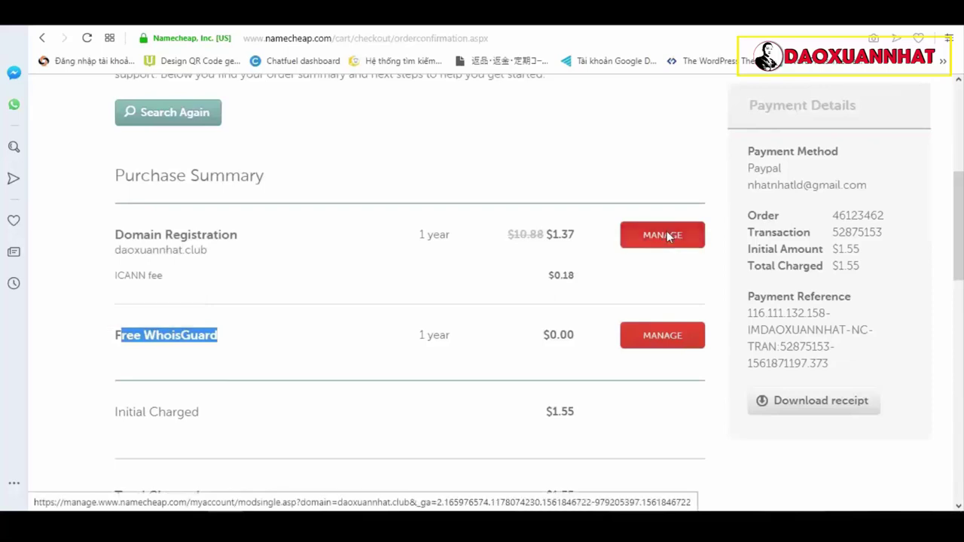
left_click(667, 236)
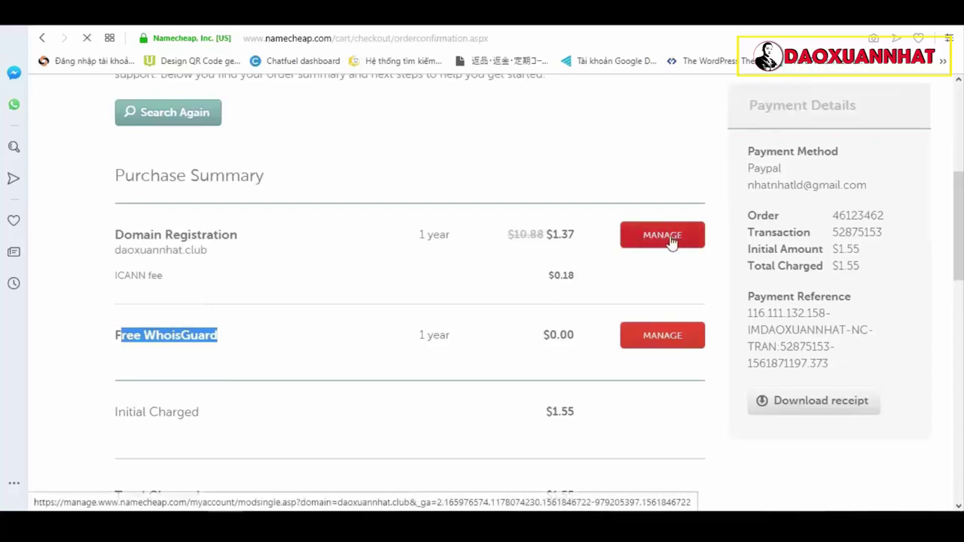